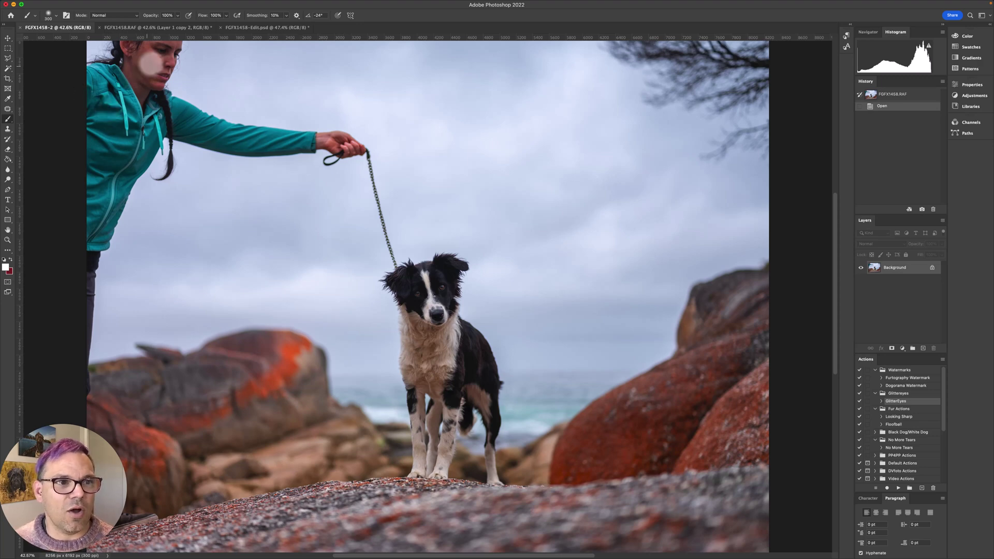
# Examine the color range choices in Hue/Saturation on the FGFX1458.RAF document, keeping the settings at default.
pyautogui.click(147, 27)
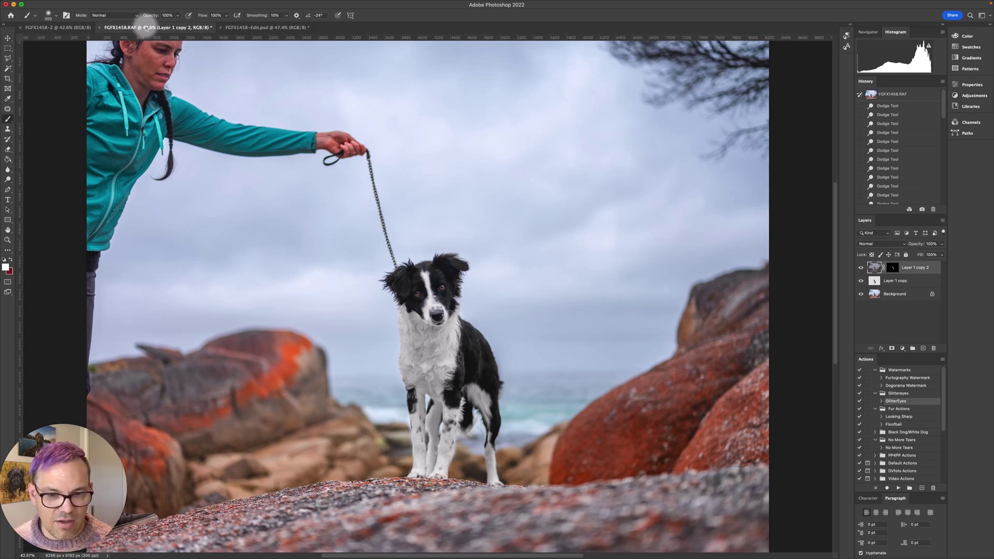
pyautogui.moveTo(207, 2)
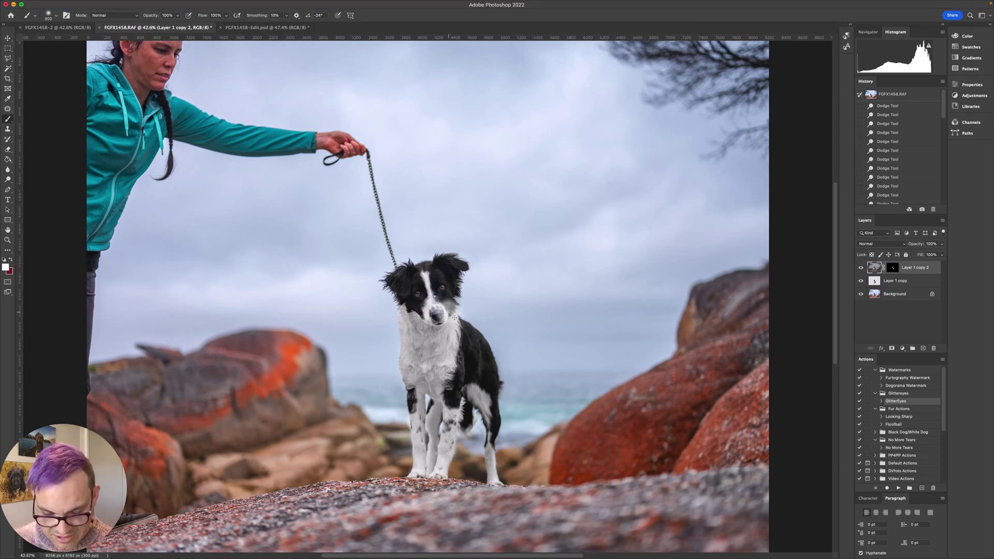
pyautogui.press('super+u')
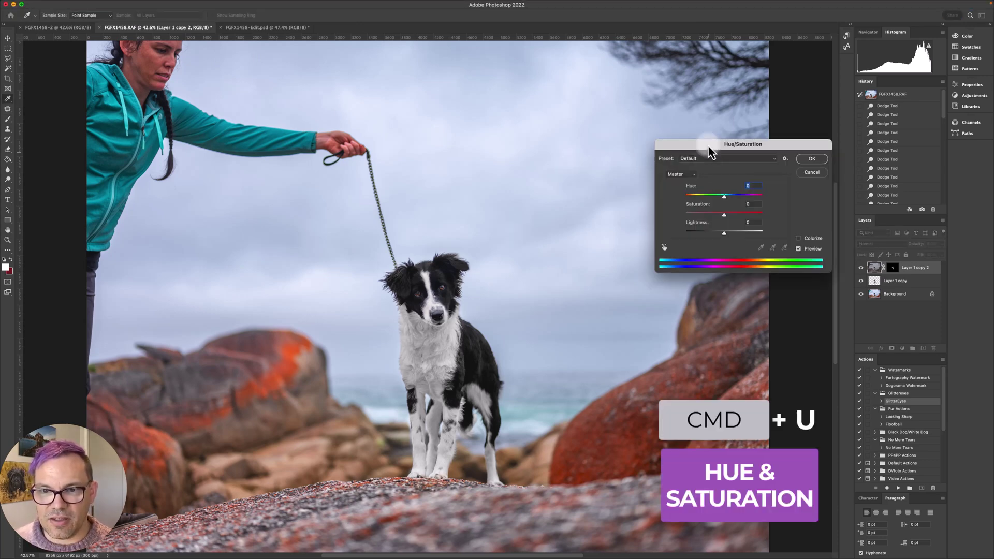
pyautogui.moveTo(707, 147); pyautogui.dragTo(637, 163)
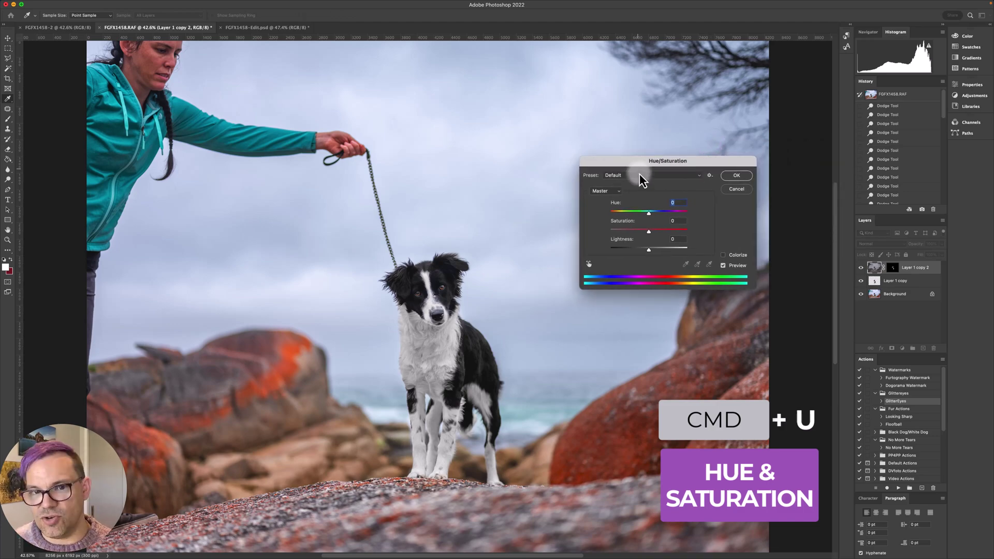
pyautogui.click(607, 191)
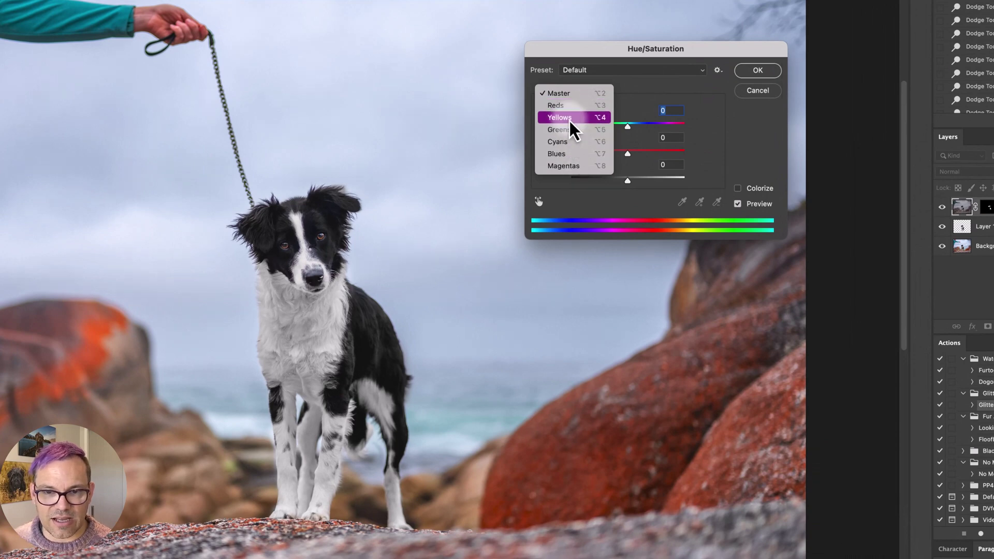
pyautogui.click(637, 93)
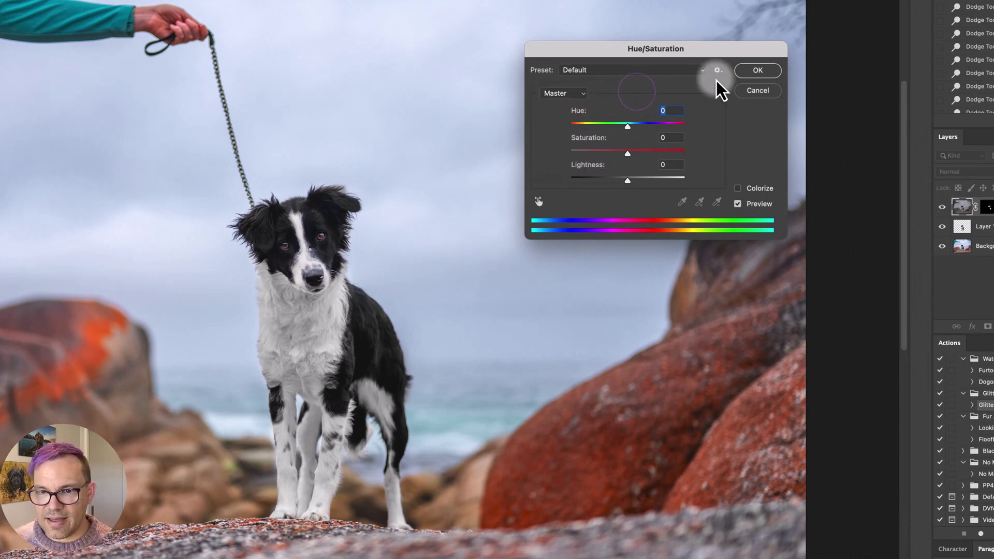
pyautogui.click(756, 72)
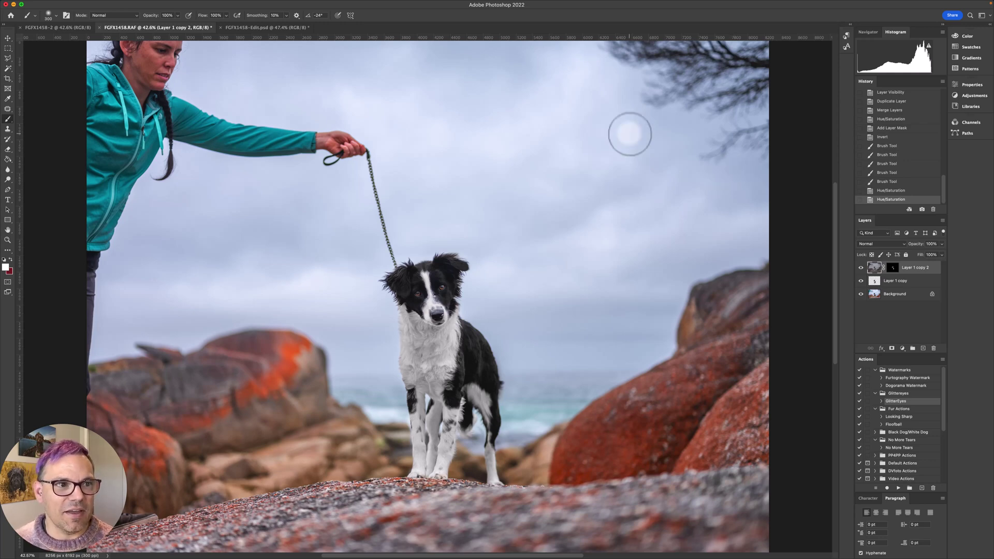
# Compare the unedited FGFX1458-2 photo with the retouched FGFX1458-Edit.psd version.
pyautogui.click(46, 28)
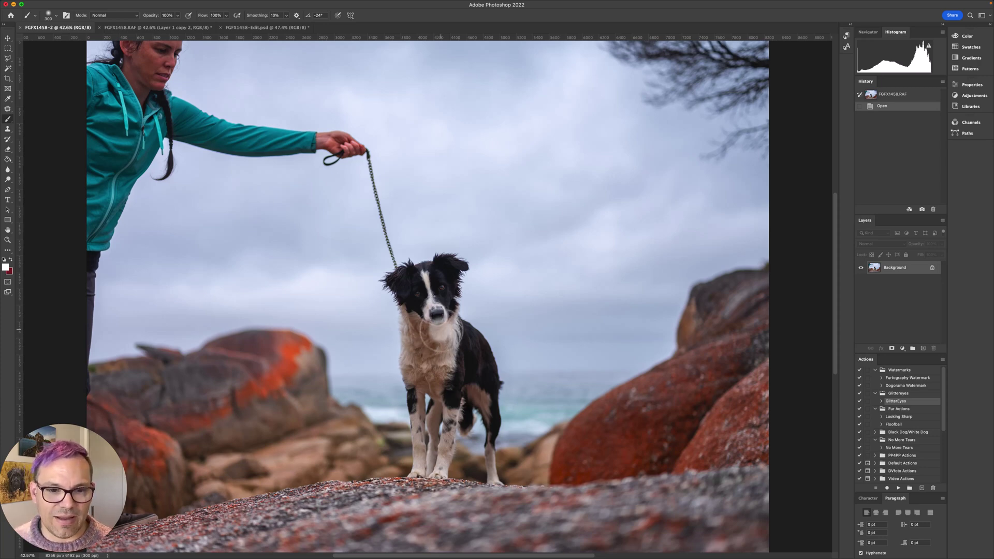
pyautogui.click(251, 27)
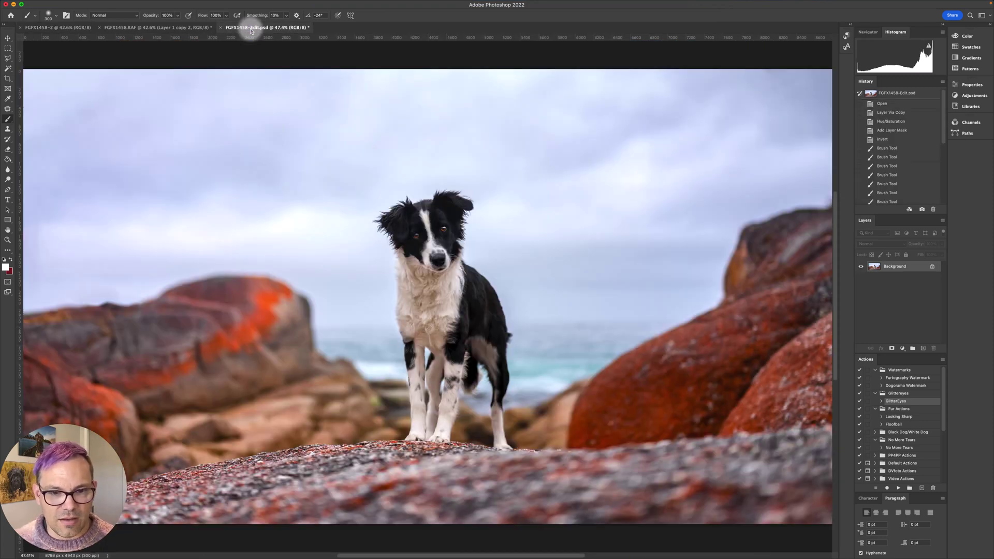
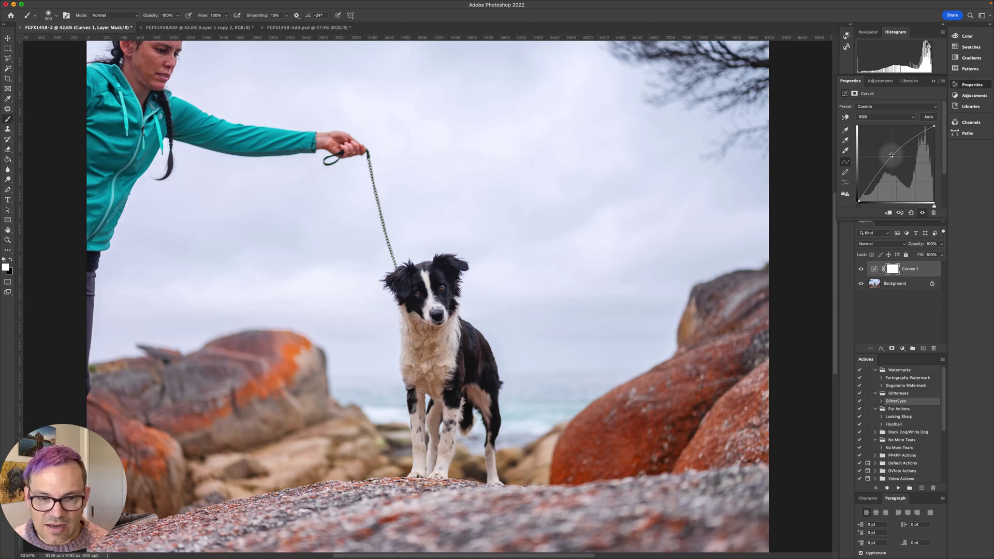
# Check the photo with and without the Curves 1 adjustment, and invert its layer mask to black.
pyautogui.click(862, 269)
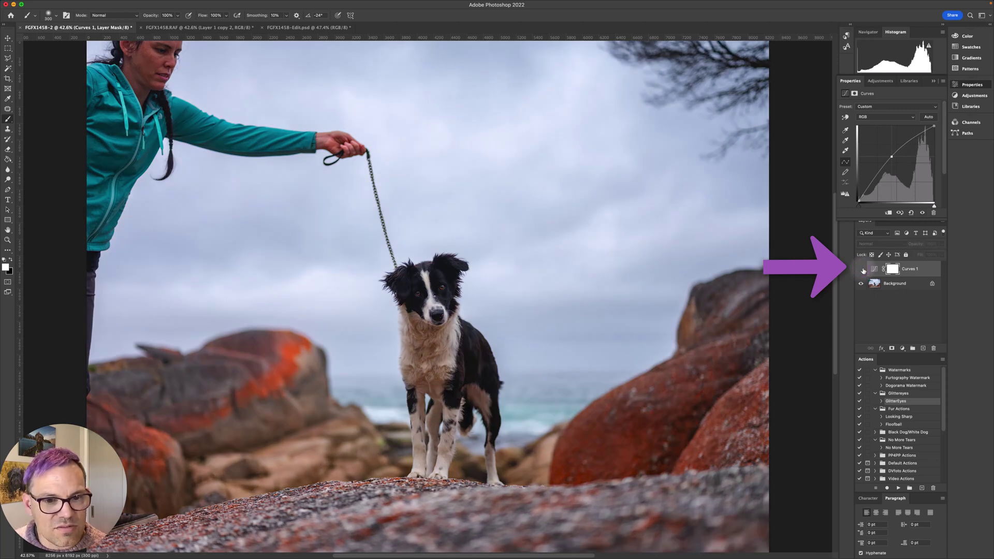
pyautogui.click(861, 269)
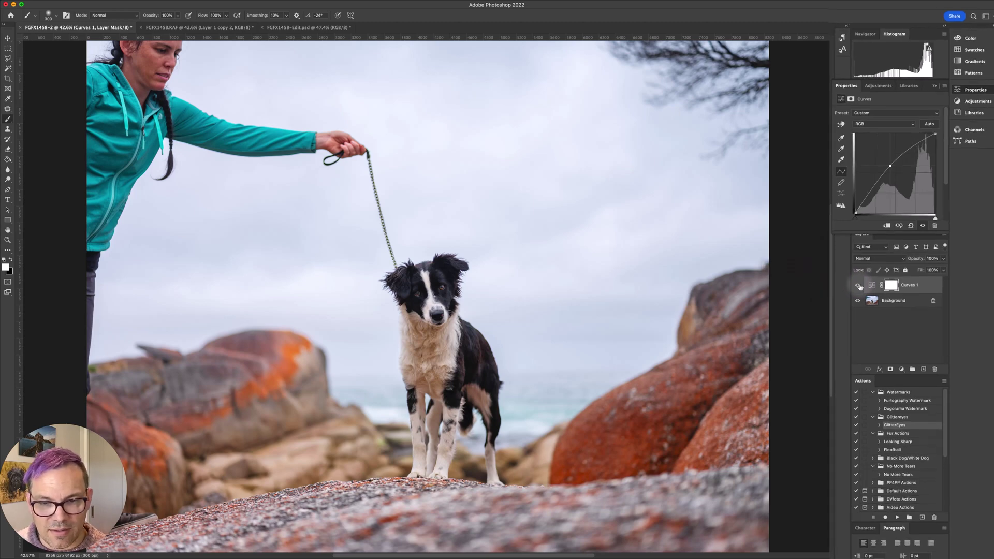
pyautogui.click(886, 422)
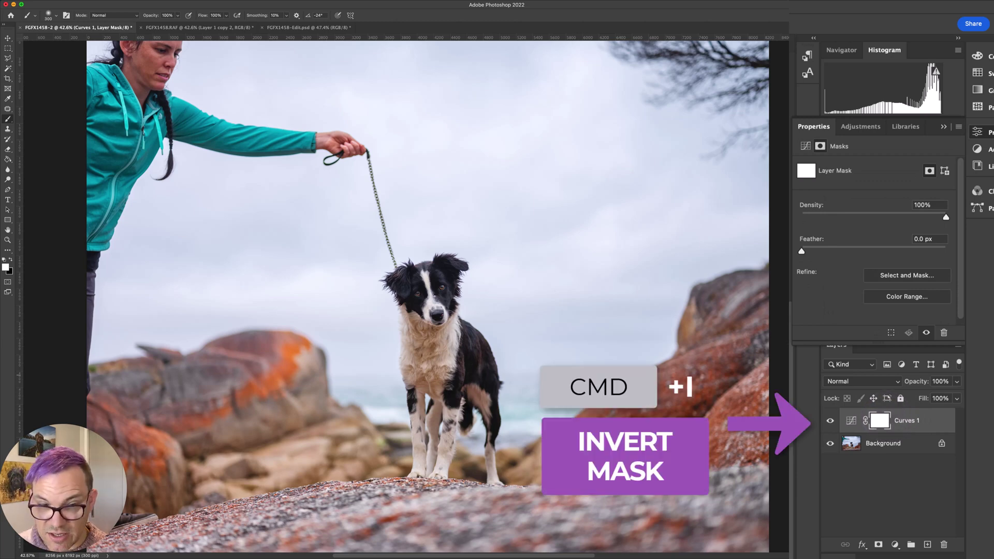
pyautogui.press('super+i')
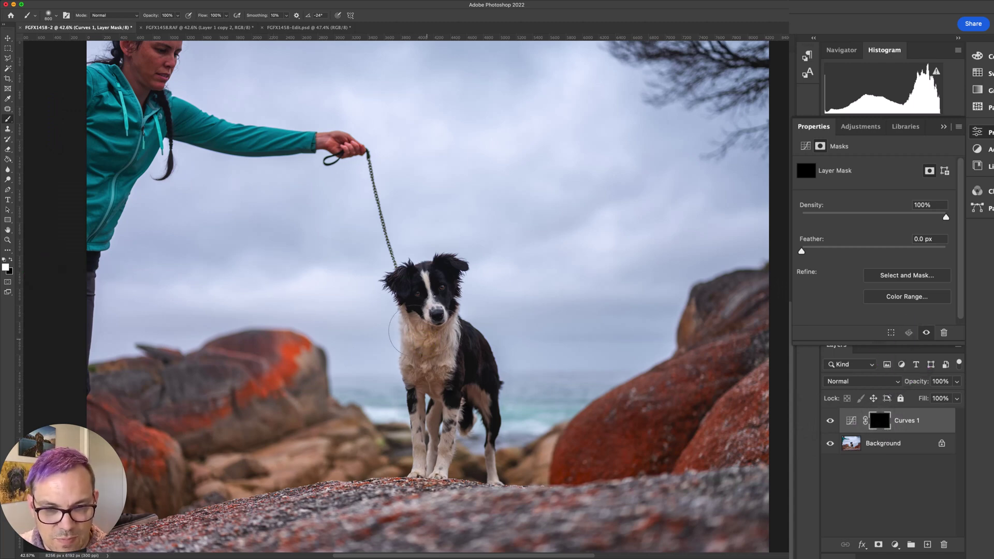
# Paint white on the Curves 1 mask with a smaller brush to brighten the dog's chest and legs.
pyautogui.press('[')
pyautogui.press('[')
pyautogui.press('[')
pyautogui.press('[')
pyautogui.moveTo(419, 331)
pyautogui.mouseDown()
pyautogui.moveTo(458, 324)
pyautogui.moveTo(433, 394)
pyautogui.moveTo(415, 404)
pyautogui.moveTo(427, 461)
pyautogui.moveTo(450, 414)
pyautogui.moveTo(448, 466)
pyautogui.moveTo(419, 458)
pyautogui.moveTo(437, 438)
pyautogui.moveTo(440, 401)
pyautogui.moveTo(482, 414)
pyautogui.moveTo(495, 479)
pyautogui.mouseUp()
pyautogui.press('[')
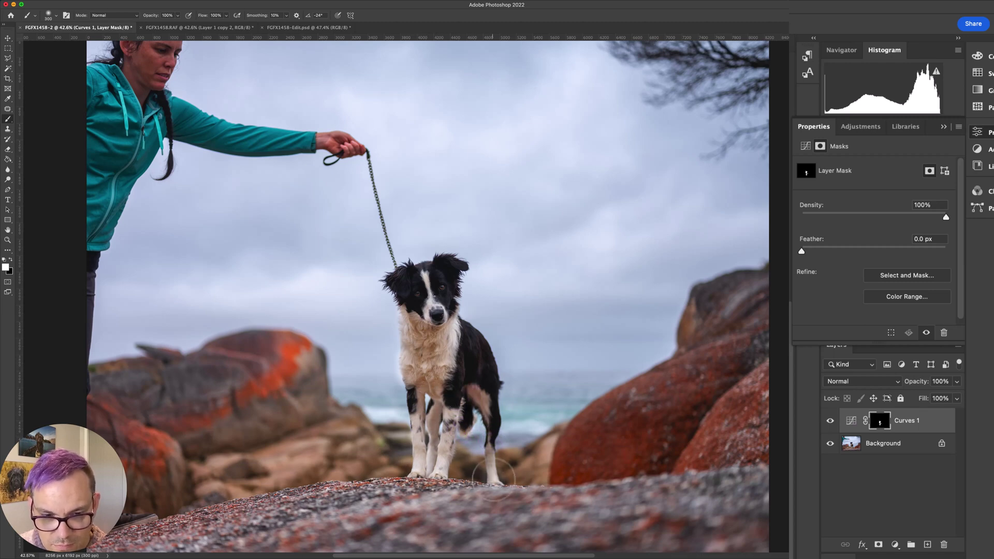
# Clean up the Curves 1 mask around the edges of the dog's chest and legs with a larger black brush.
pyautogui.press('x')
pyautogui.hotkey('ctrl', '+')
pyautogui.hotkey('ctrl', '+')
pyautogui.hotkey('ctrl', '+')
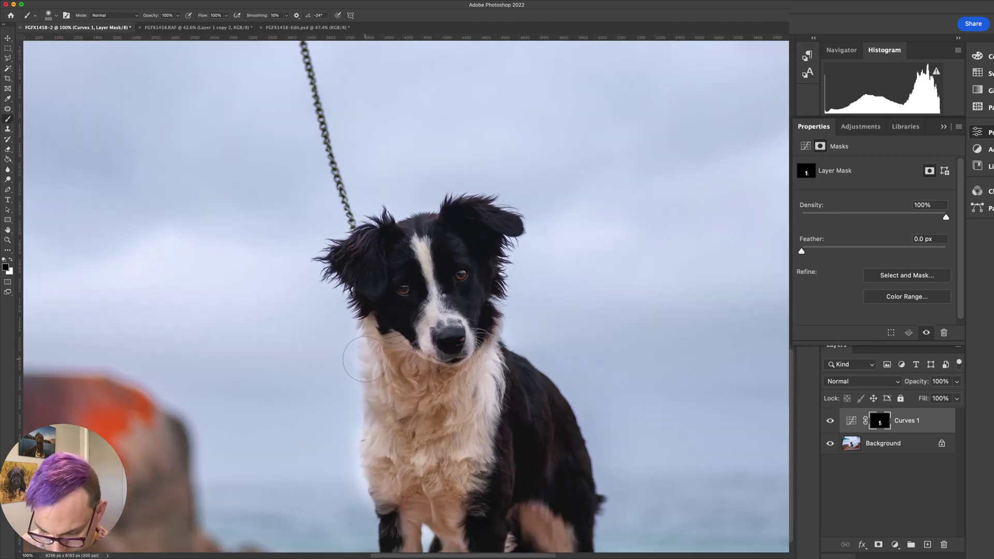
pyautogui.press(']')
pyautogui.press(']')
pyautogui.press(']')
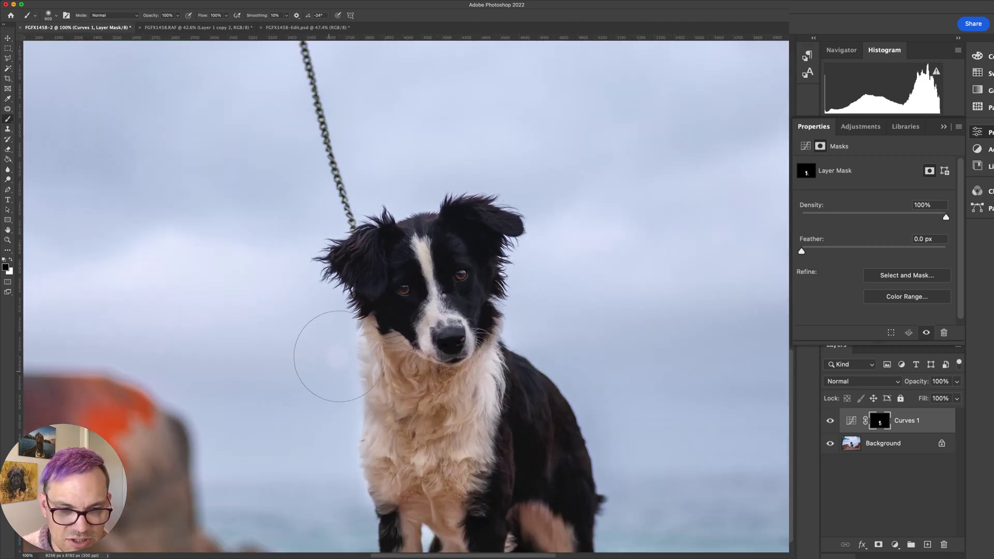
pyautogui.scroll(-5, 311, 402)
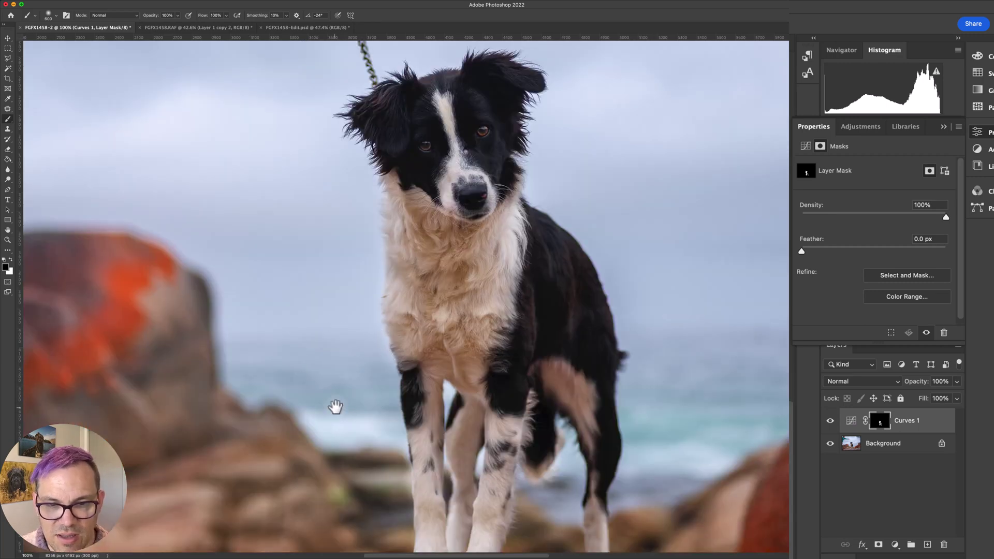
pyautogui.moveTo(336, 406)
pyautogui.mouseDown()
pyautogui.moveTo(313, 340)
pyautogui.moveTo(323, 383)
pyautogui.mouseUp()
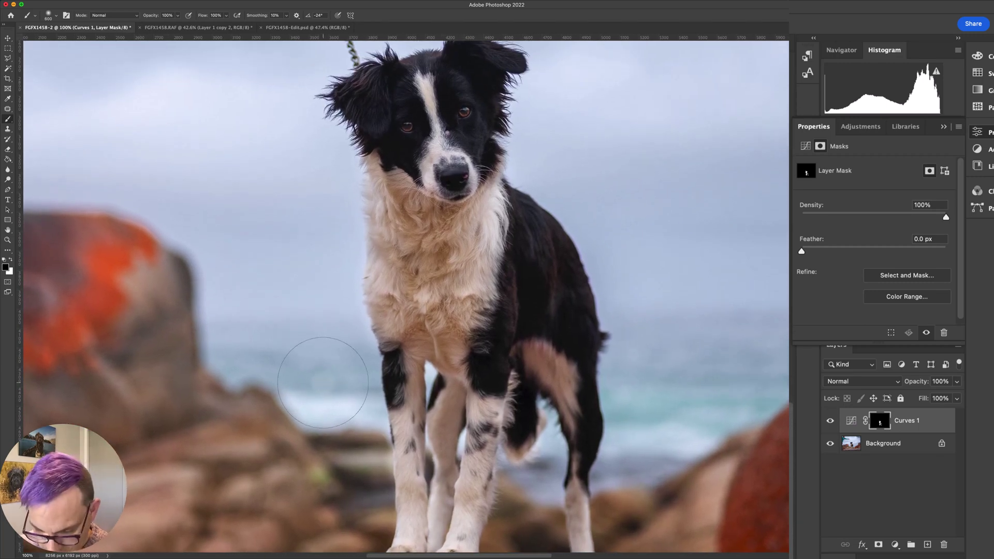
# Merge the Curves 1 layer into the Background and duplicate the result to a new layer.
pyautogui.press('super+minus')
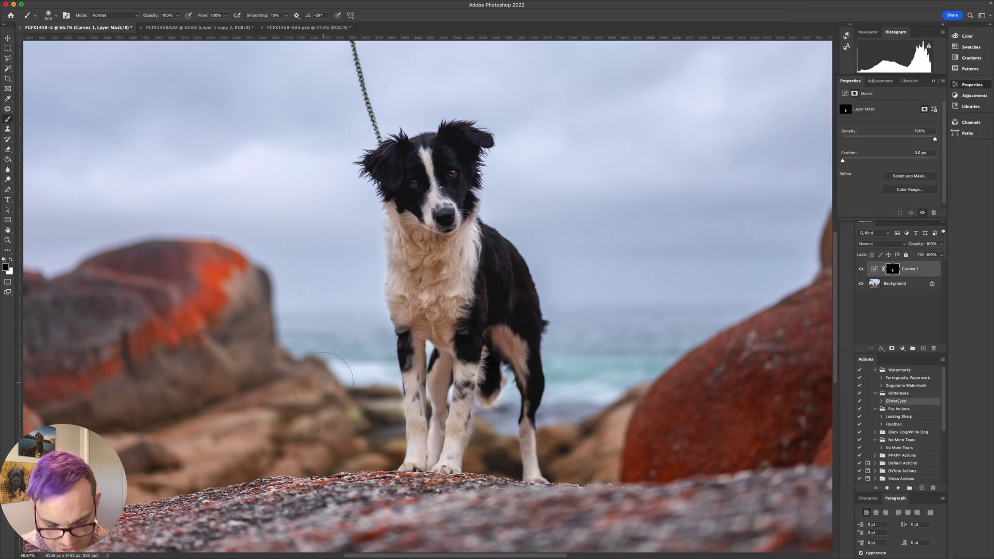
pyautogui.press('super+e')
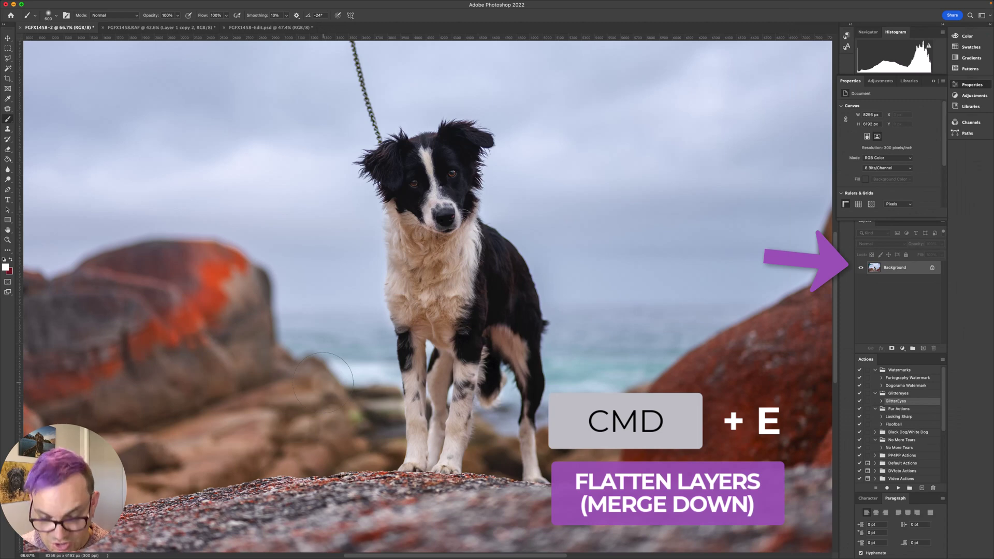
pyautogui.press('super+j')
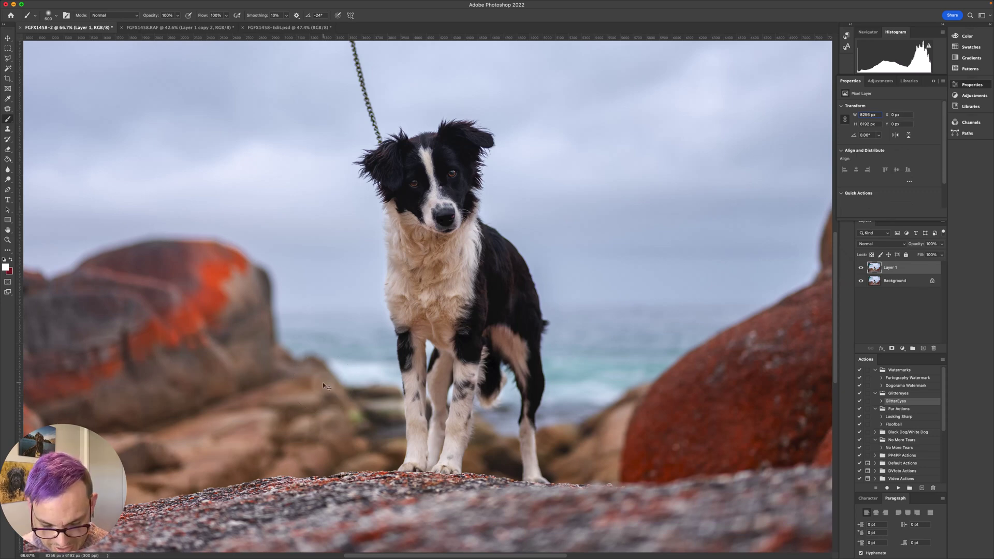
# Apply Color Balance to Layer 1's midtones with levels -14, 0 and +13, comparing the preview before accepting.
pyautogui.press('super+b')
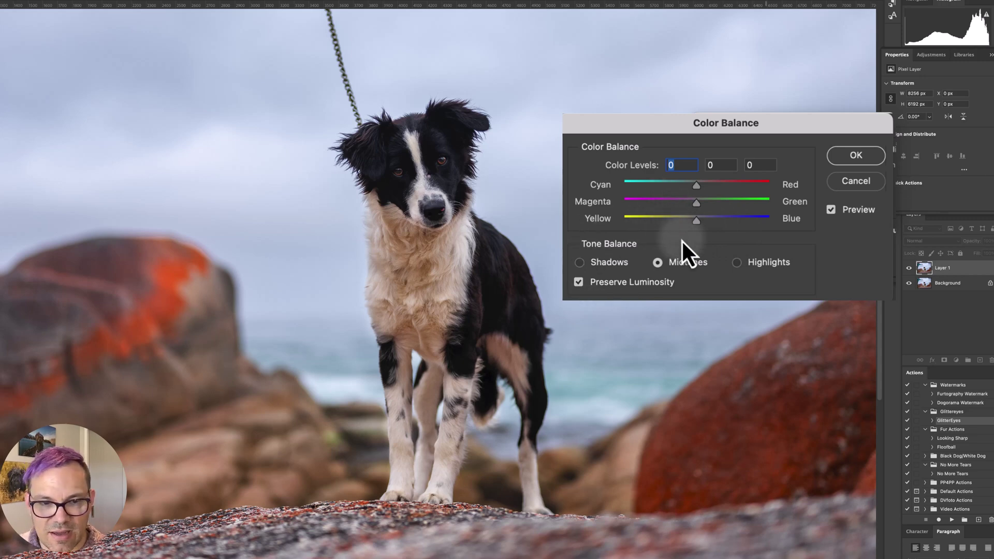
pyautogui.moveTo(696, 222); pyautogui.dragTo(707, 222)
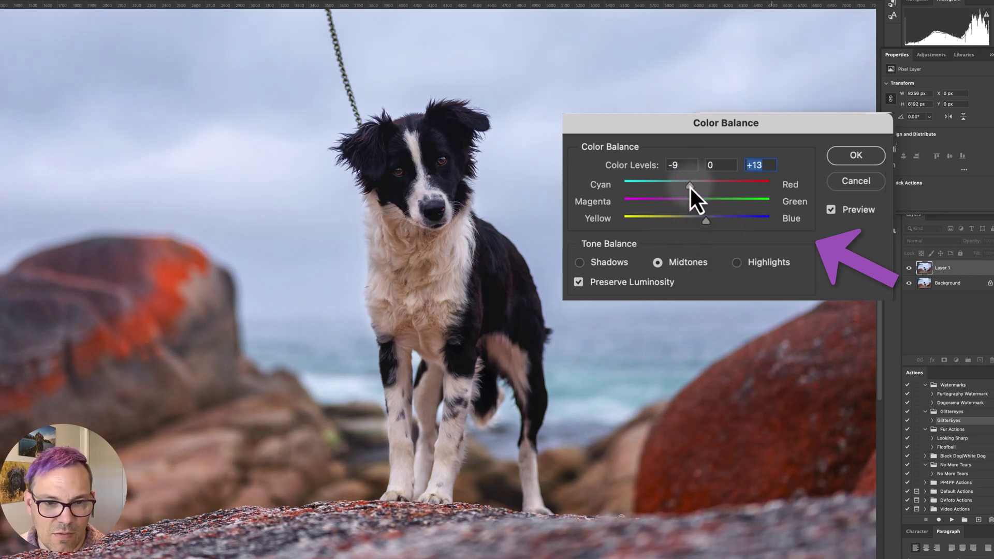
pyautogui.click(686, 185)
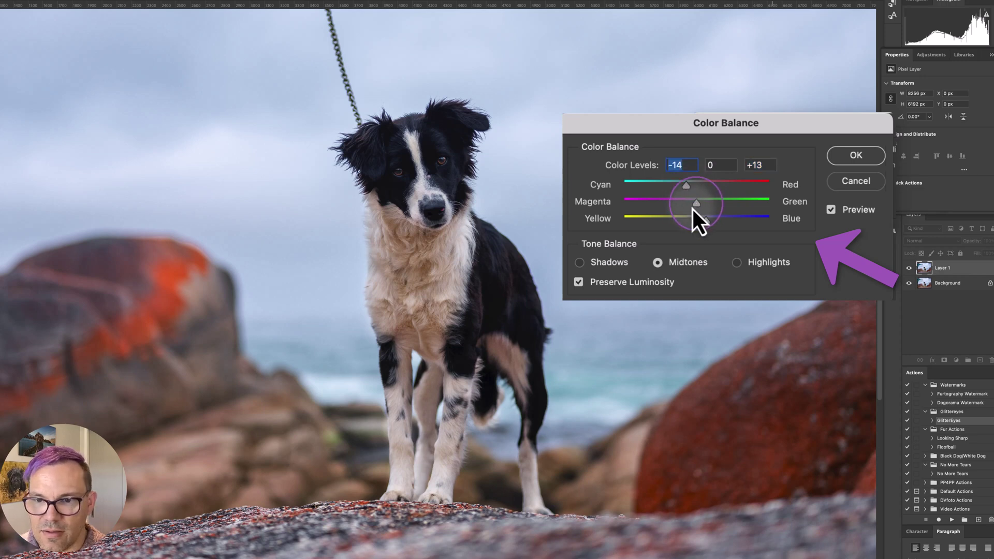
pyautogui.moveTo(698, 205); pyautogui.dragTo(698, 203)
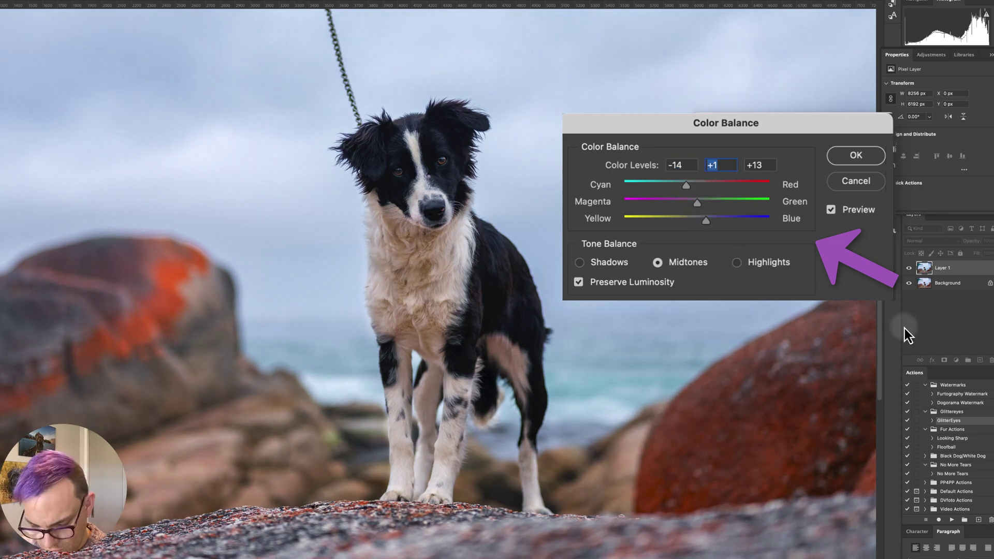
pyautogui.write('0')
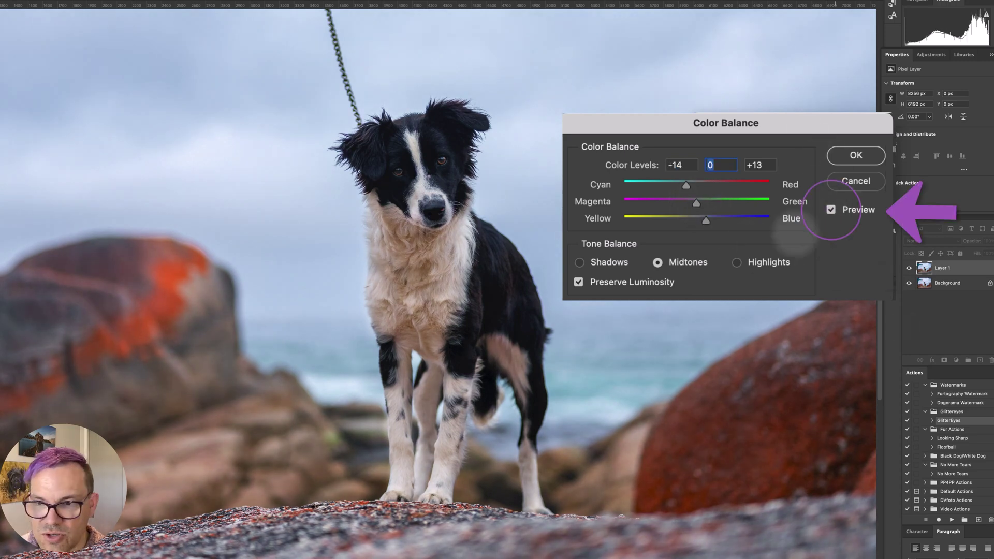
pyautogui.click(831, 210)
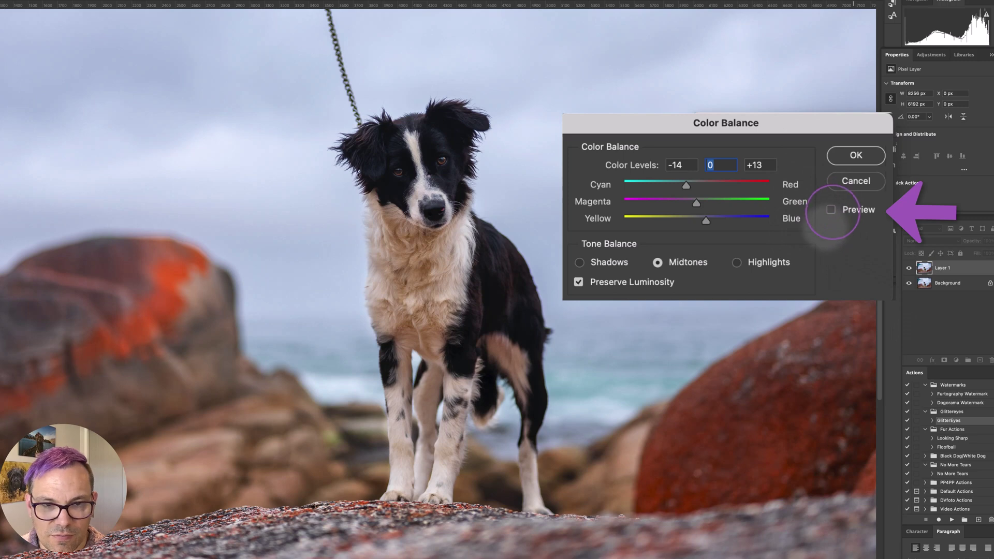
pyautogui.click(831, 210)
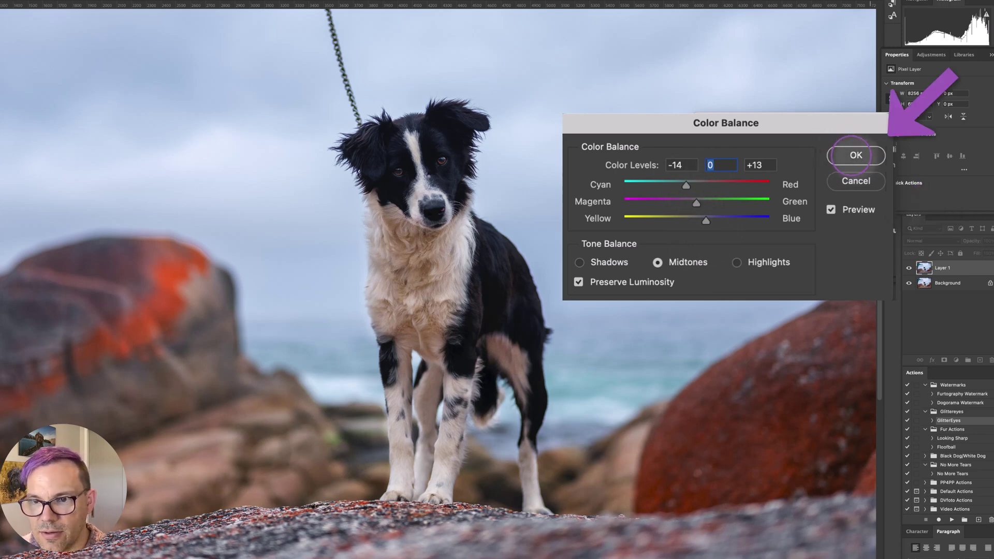
pyautogui.click(855, 156)
# Add an inverted layer mask to Layer 1 and paint the color correction onto the dog's chest with a smaller white brush.
pyautogui.click(944, 360)
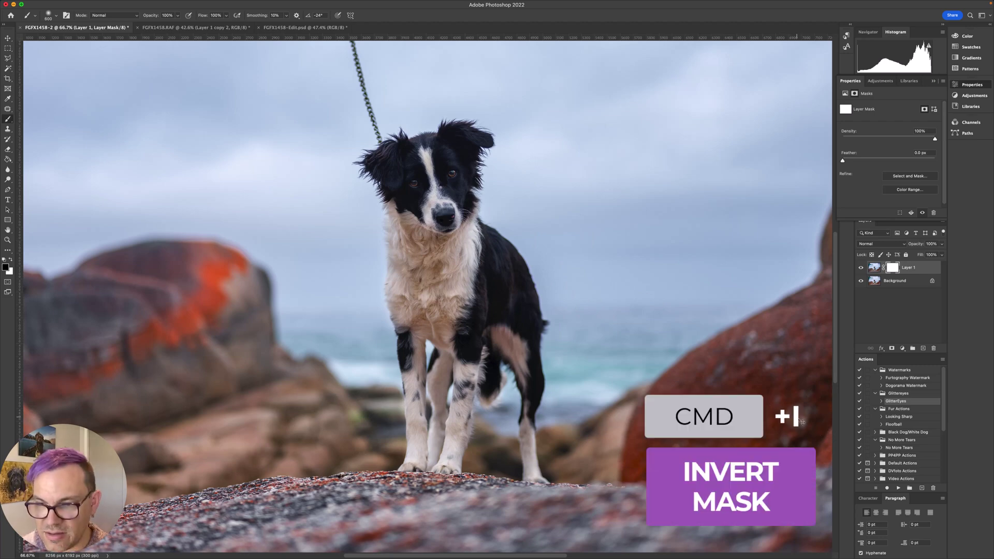
pyautogui.press('super+i')
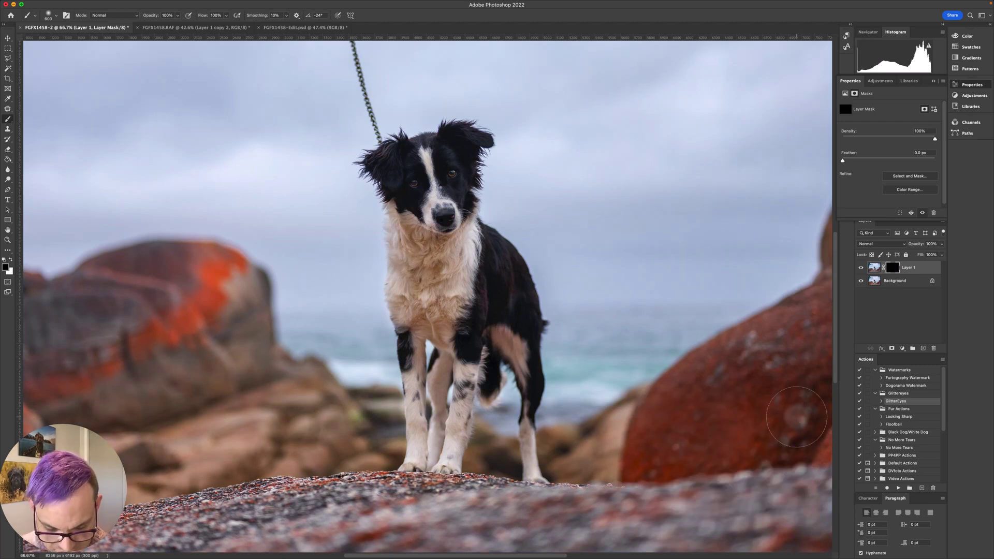
pyautogui.press('x')
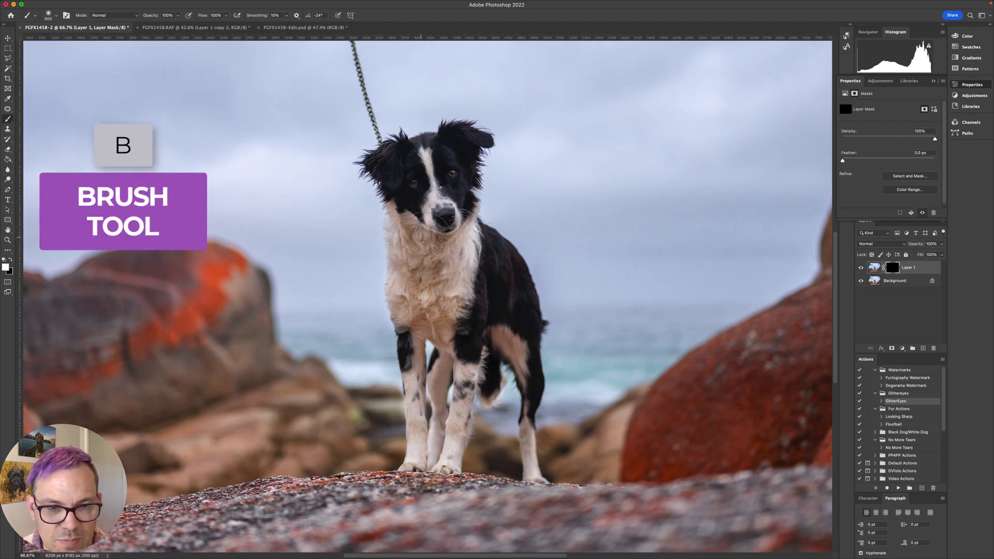
pyautogui.press('[')
pyautogui.press('[')
pyautogui.press('[')
pyautogui.press('[')
pyautogui.click(428, 254)
pyautogui.click(422, 339)
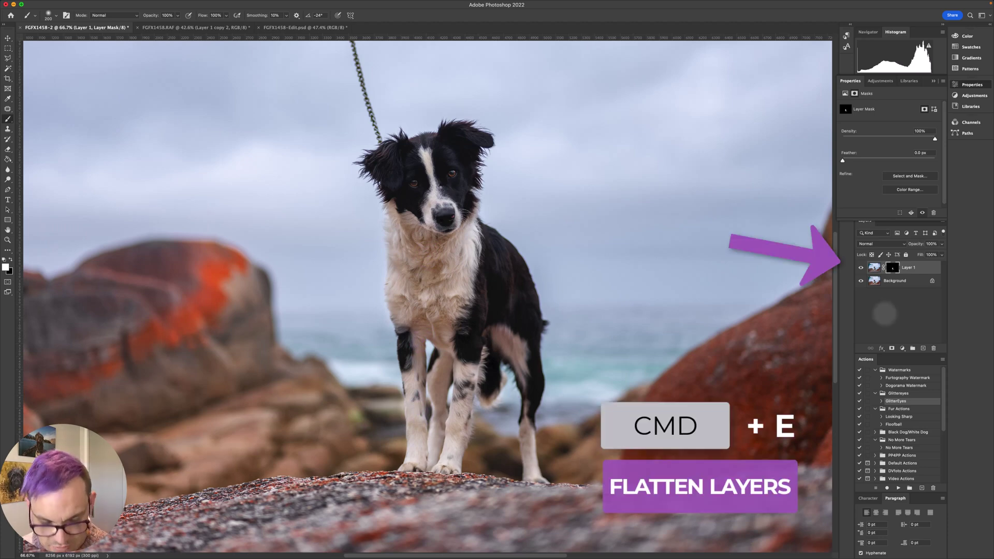
# Merge the masked Layer 1 into the Background and duplicate the result to a new layer.
pyautogui.press('super+e')
pyautogui.press('super+j')
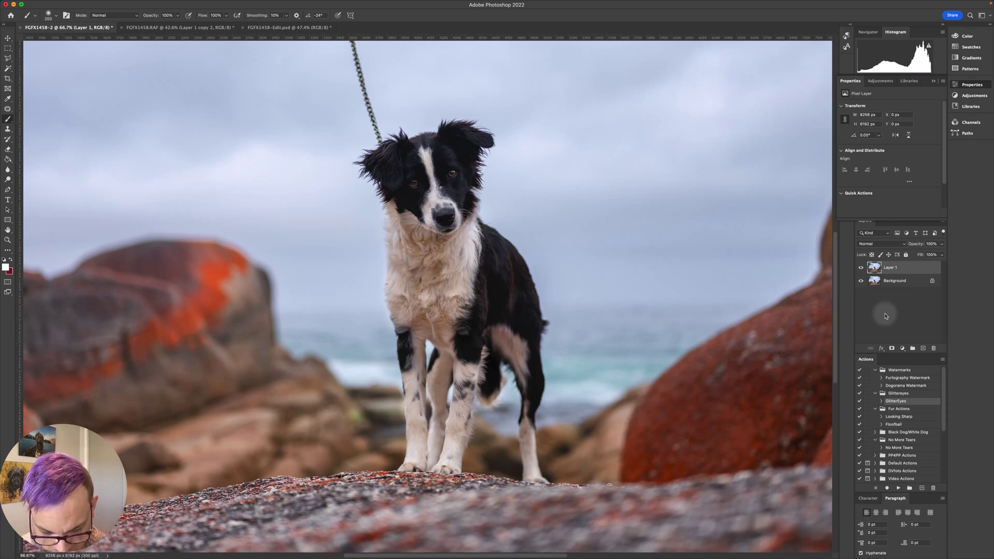
# Apply Color Balance to Layer 1's midtones with levels +9, 0 and -11, comparing the preview before accepting.
pyautogui.press('super+b')
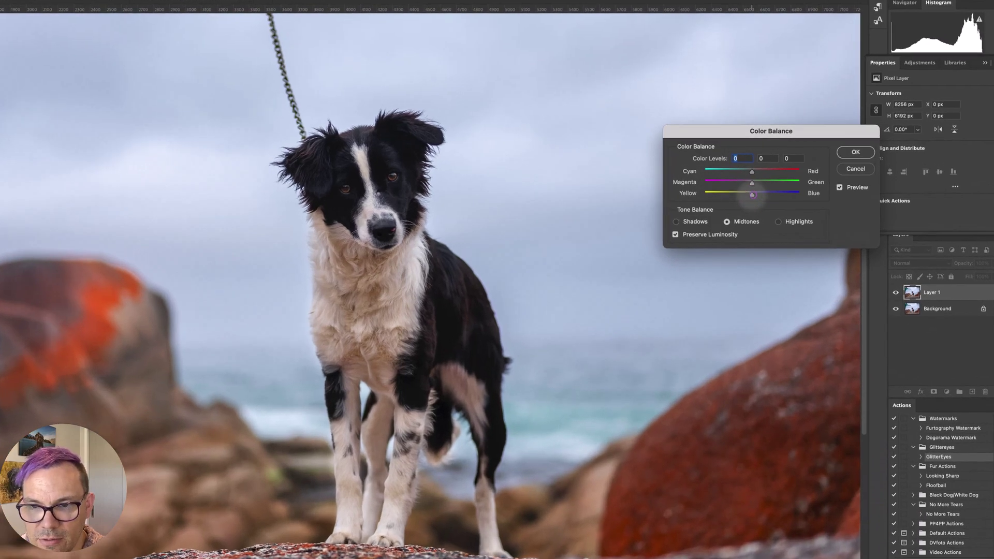
pyautogui.moveTo(747, 190); pyautogui.dragTo(704, 194)
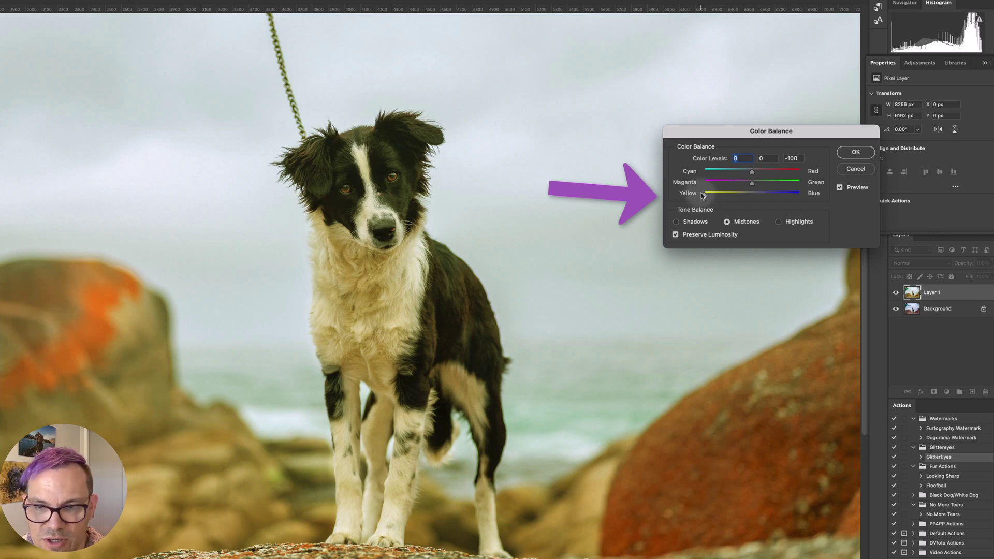
pyautogui.moveTo(752, 172)
pyautogui.mouseDown()
pyautogui.moveTo(785, 171)
pyautogui.moveTo(752, 172)
pyautogui.mouseUp()
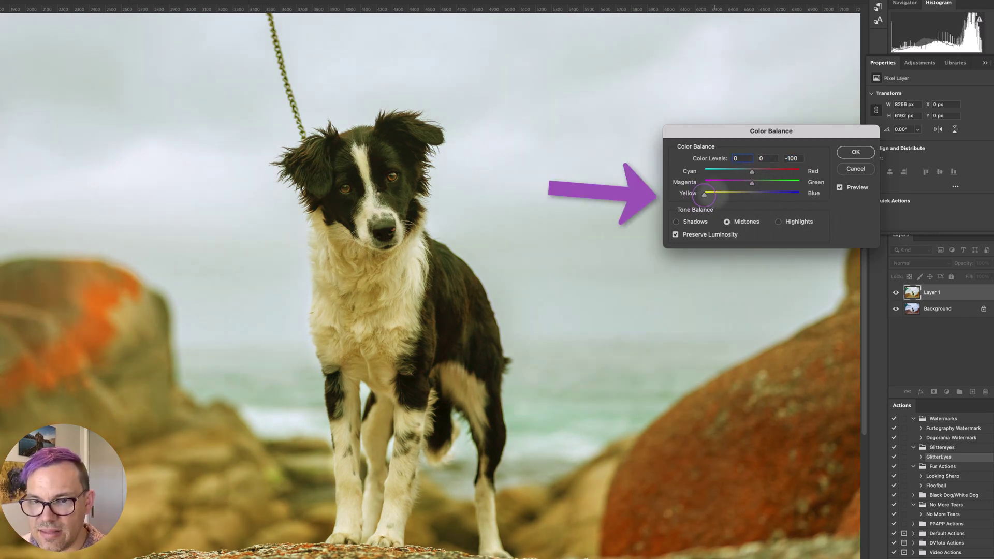
pyautogui.moveTo(704, 194); pyautogui.dragTo(757, 173)
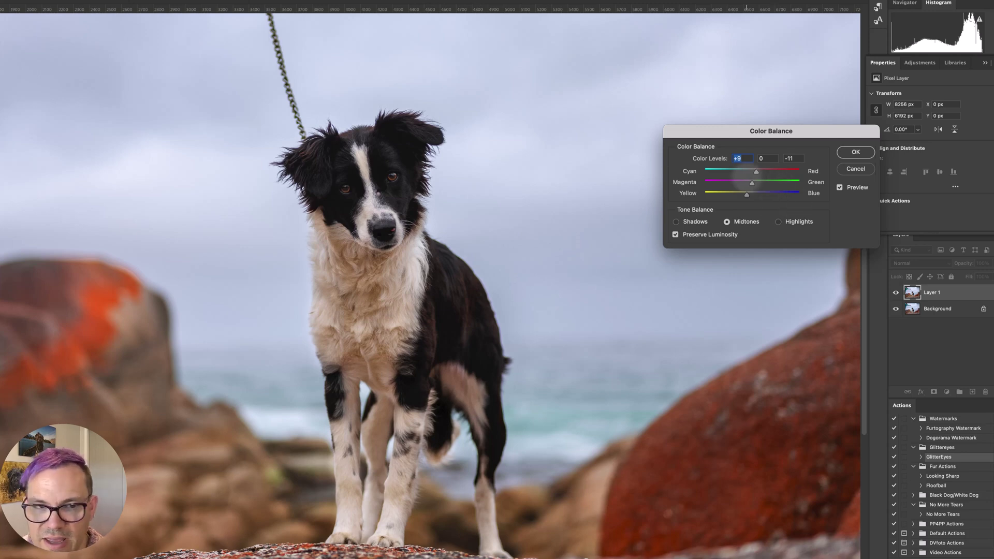
pyautogui.click(840, 188)
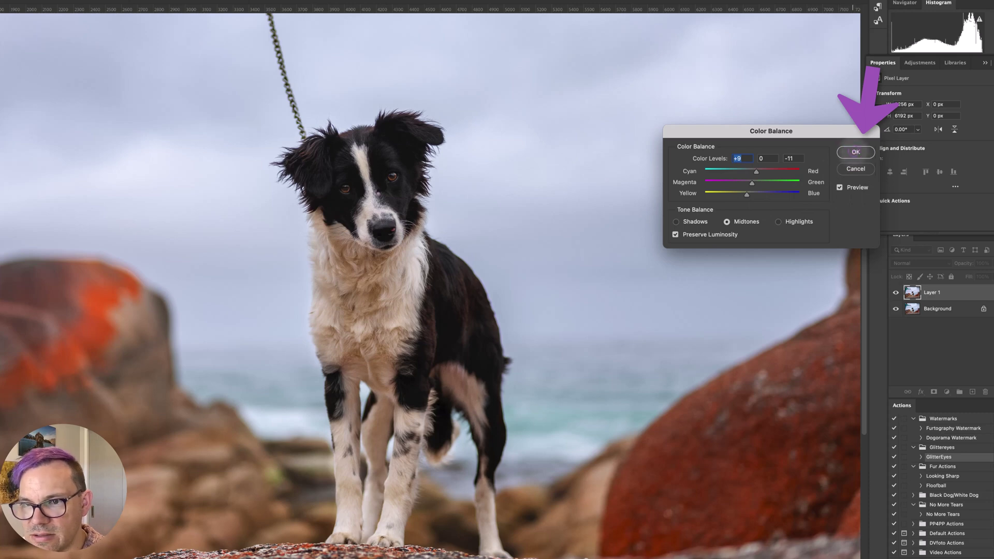
pyautogui.click(856, 152)
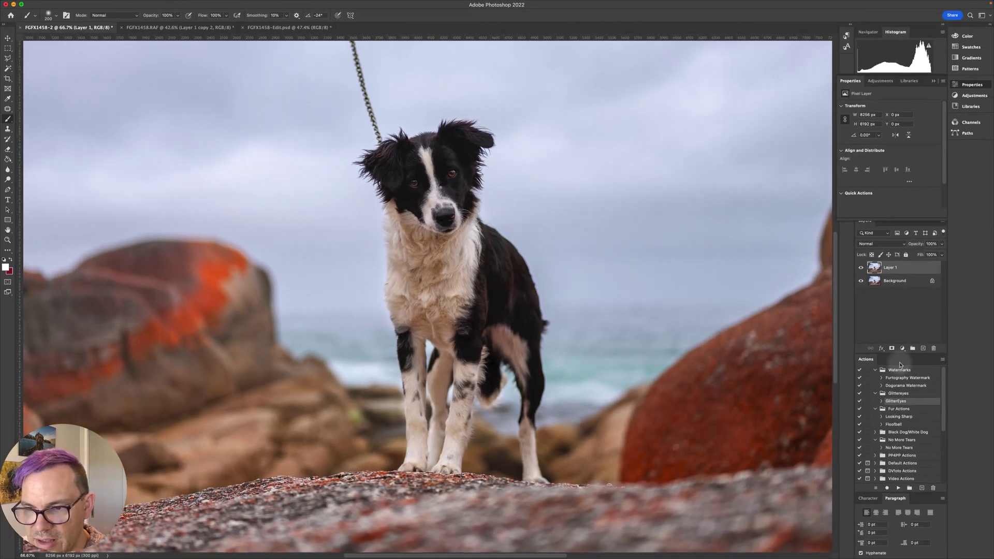
# Add an inverted layer mask to Layer 1 and paint the color correction in white over the dog's ear and hindquarters.
pyautogui.click(892, 348)
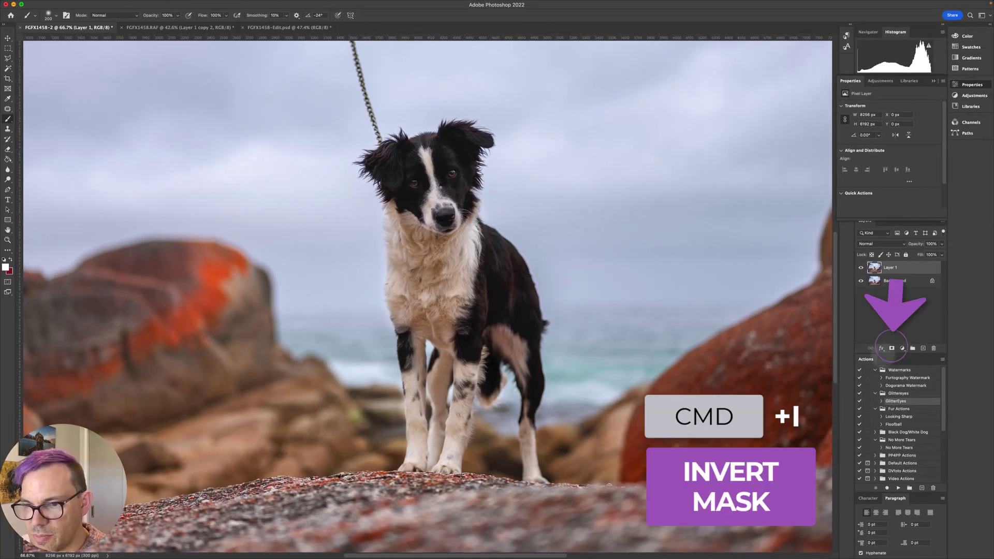
pyautogui.press('super+i')
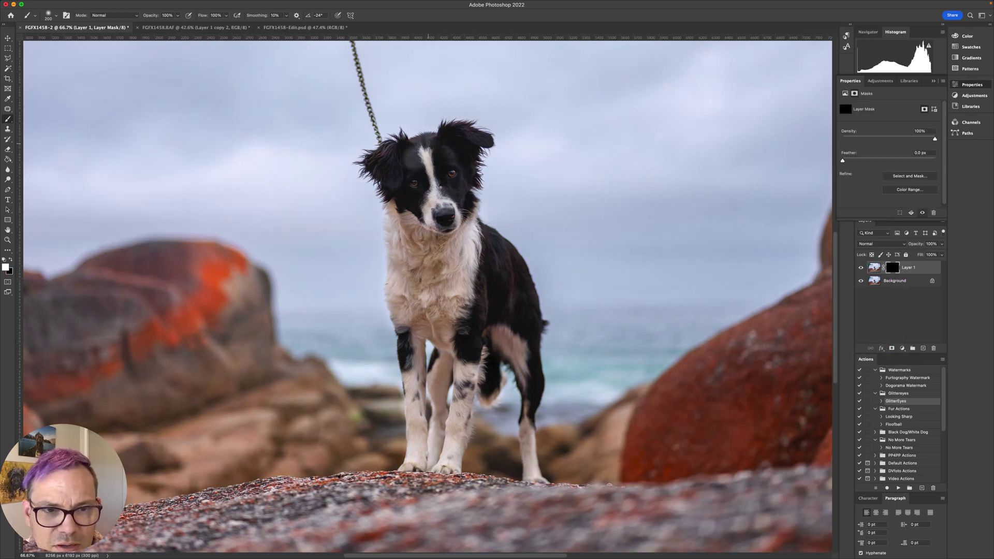
pyautogui.click(398, 179)
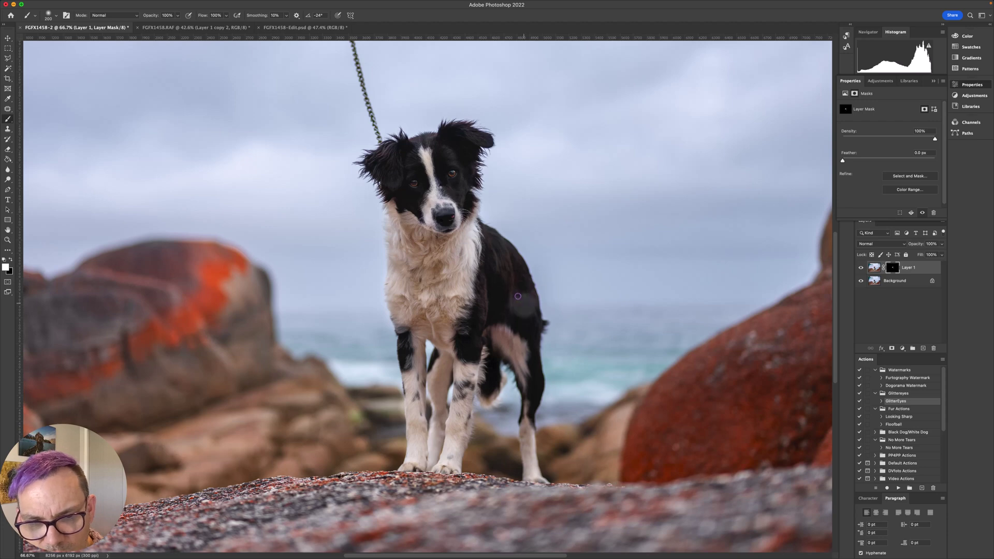
pyautogui.moveTo(501, 326)
pyautogui.mouseDown()
pyautogui.moveTo(503, 316)
pyautogui.moveTo(513, 319)
pyautogui.moveTo(523, 334)
pyautogui.mouseUp()
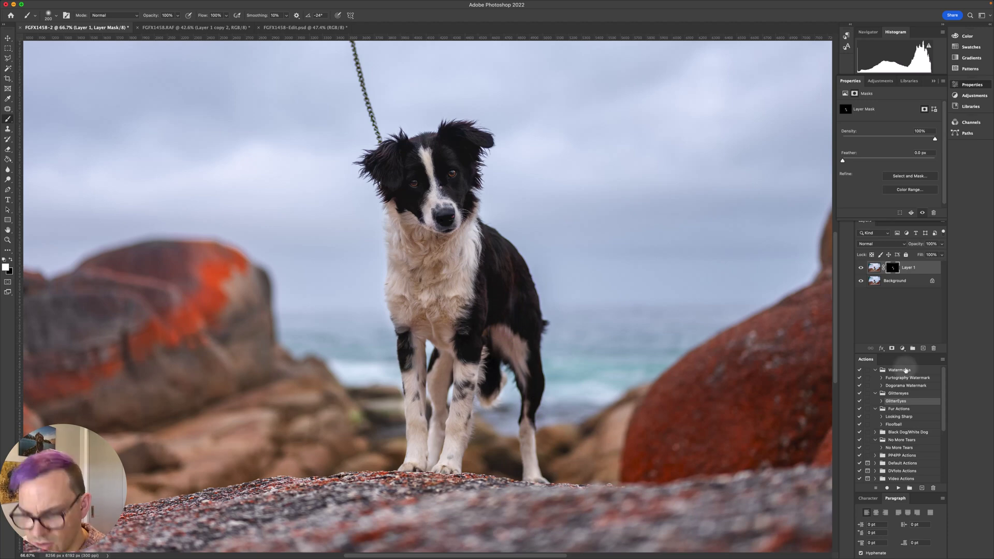
# Flatten the corrected layer into the Background and make a fresh copy of it on a new layer.
pyautogui.press('super+e')
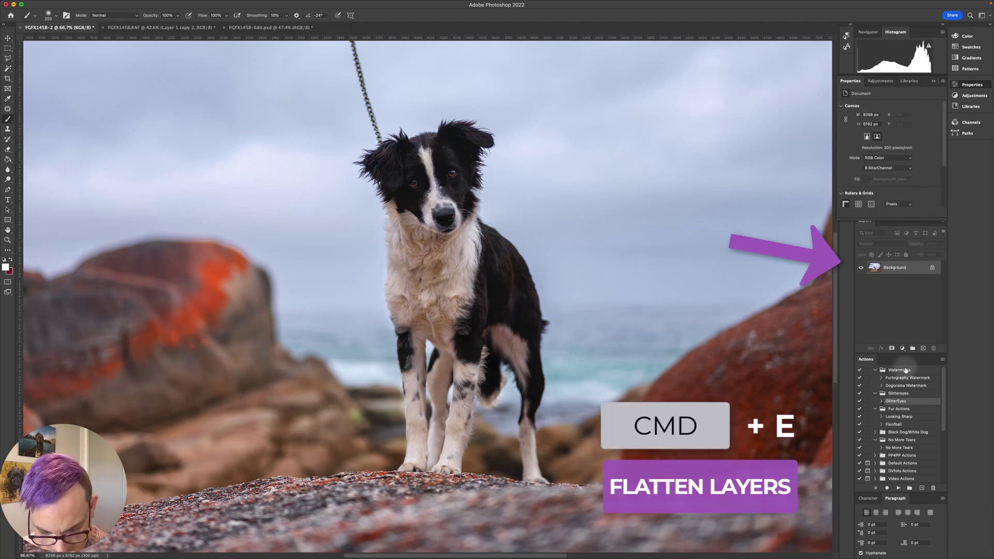
pyautogui.press('super+z')
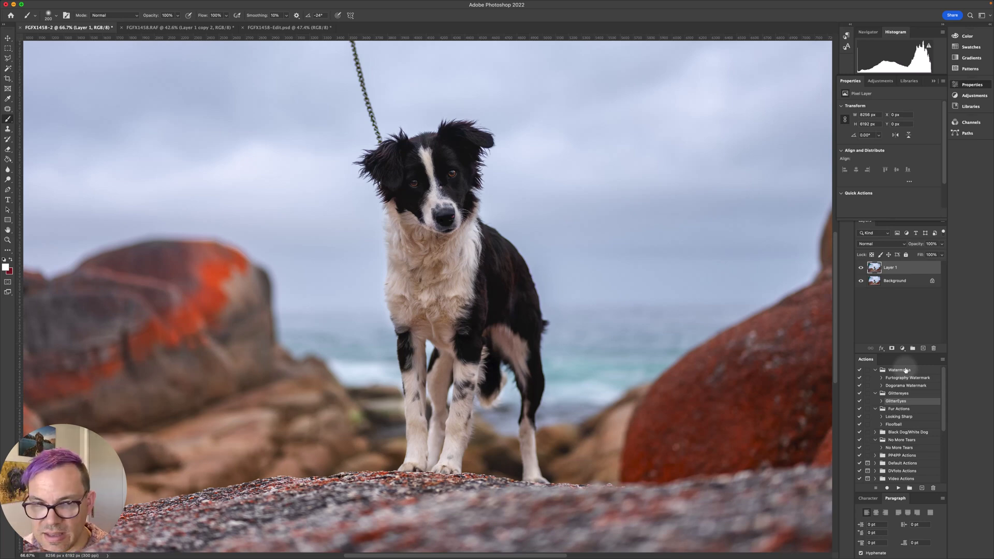
pyautogui.rightClick(512, 277)
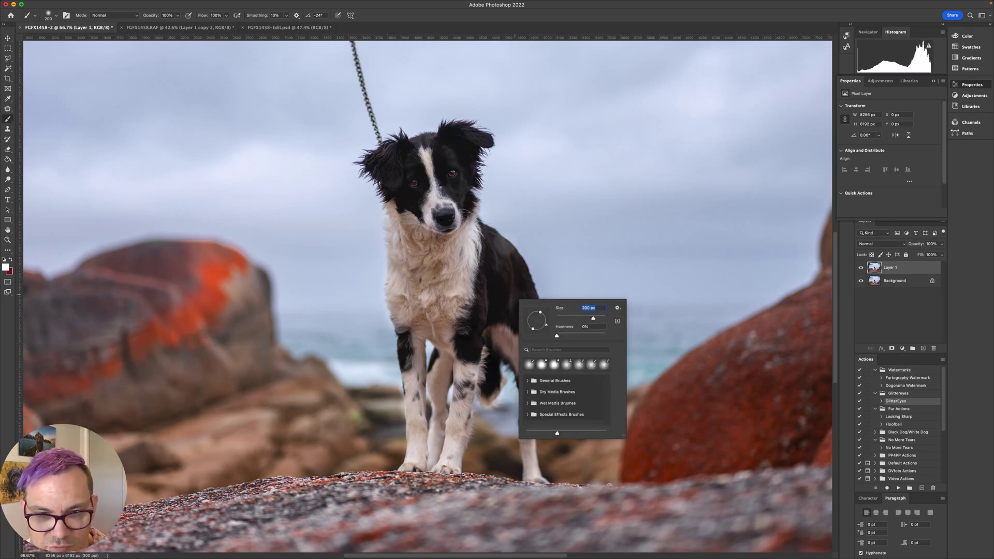
pyautogui.click(415, 27)
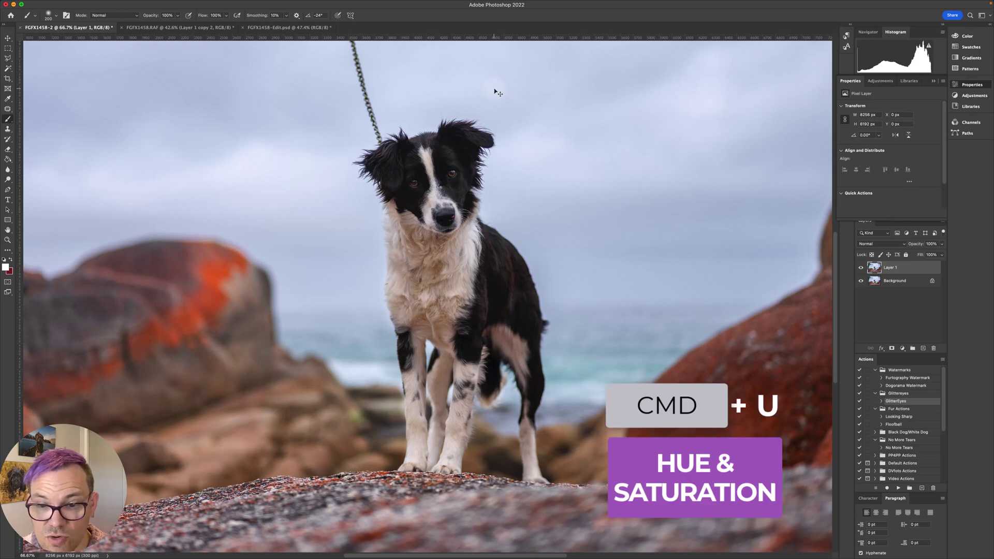
# Start a Hue/Saturation adjustment on Layer 1 and set the Reds saturation to -22.
pyautogui.press('super+u')
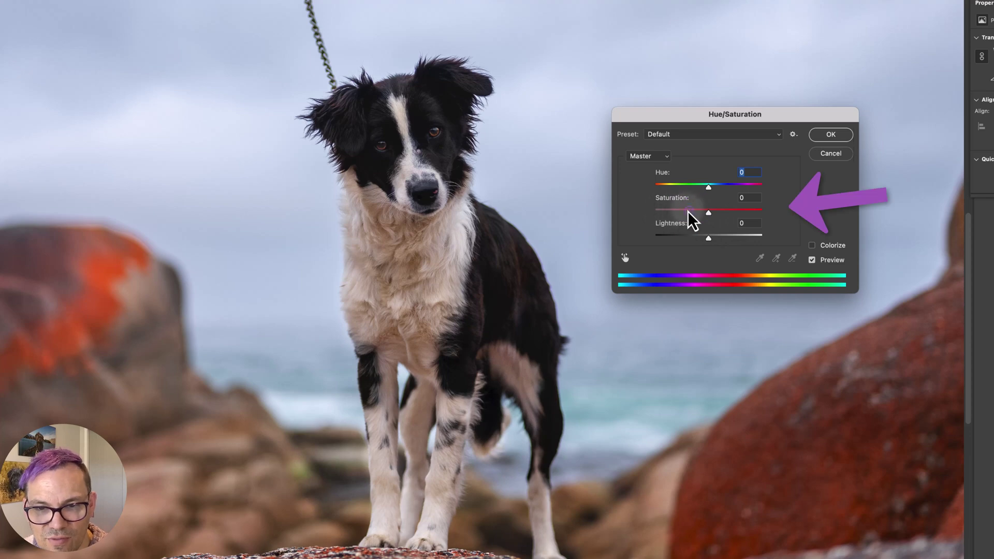
pyautogui.moveTo(689, 212)
pyautogui.mouseDown()
pyautogui.moveTo(648, 214)
pyautogui.moveTo(708, 213)
pyautogui.mouseUp()
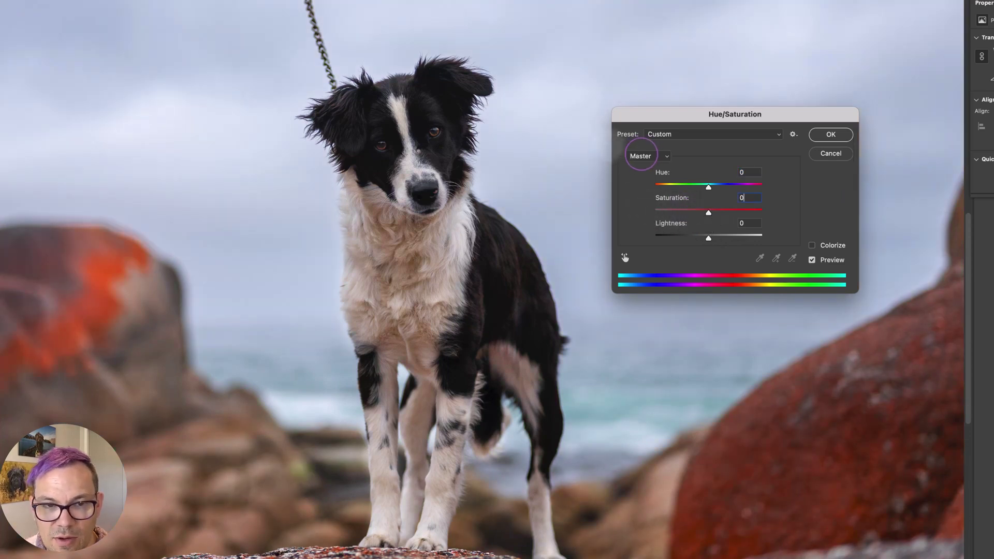
pyautogui.click(648, 156)
pyautogui.click(641, 167)
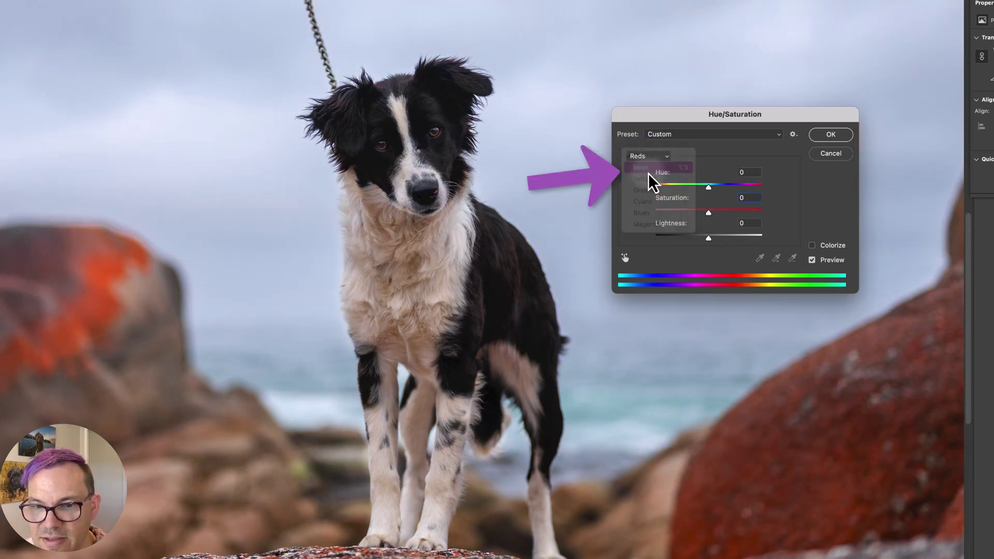
pyautogui.moveTo(710, 214); pyautogui.dragTo(699, 214)
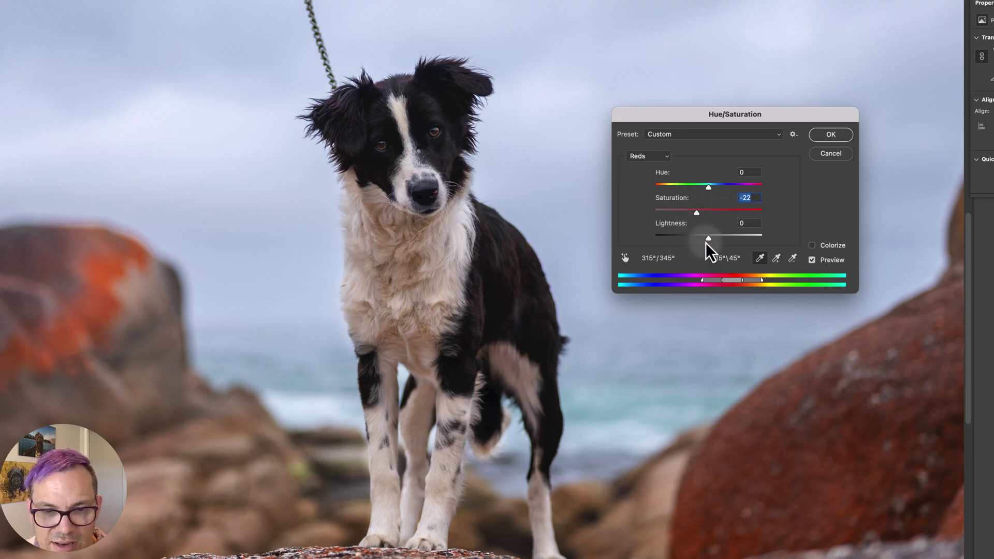
# Set the Master saturation to -5 and accept the Hue/Saturation adjustment.
pyautogui.click(648, 157)
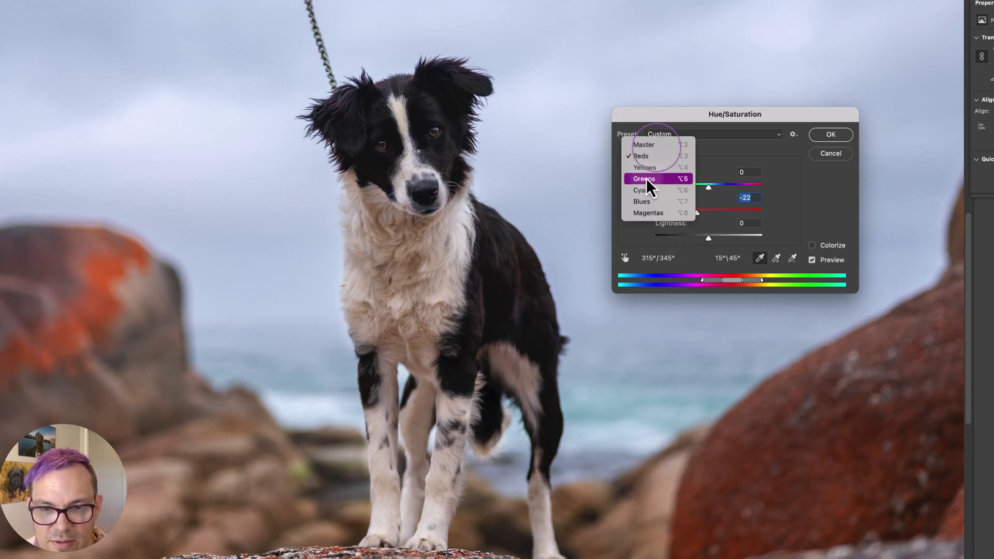
pyautogui.click(652, 145)
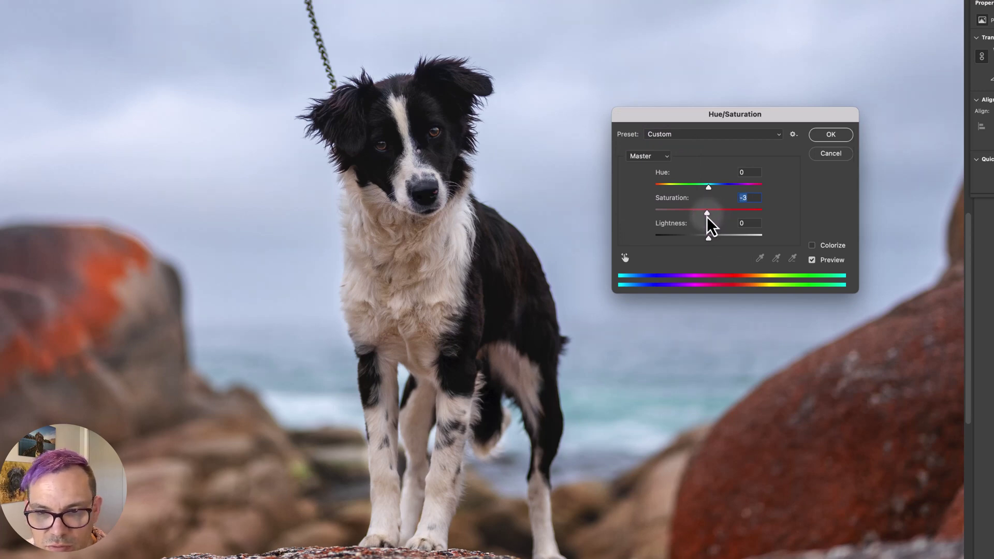
pyautogui.write('3')
pyautogui.press('Tab')
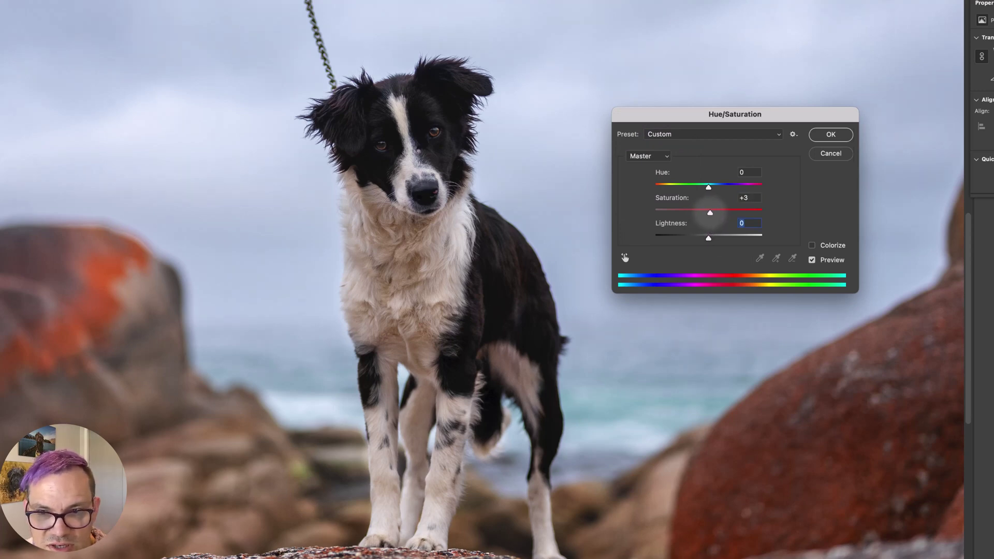
pyautogui.moveTo(710, 212); pyautogui.dragTo(707, 215)
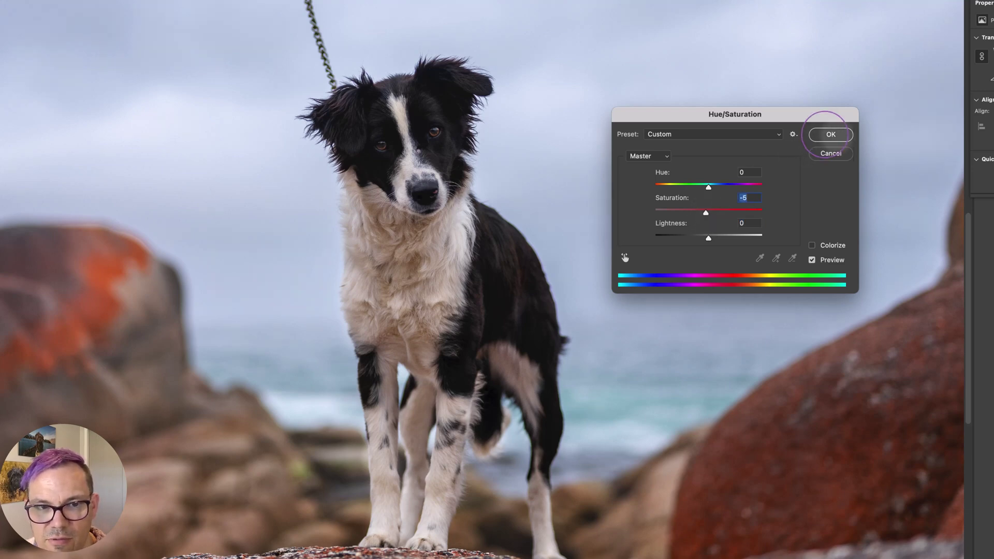
pyautogui.click(826, 136)
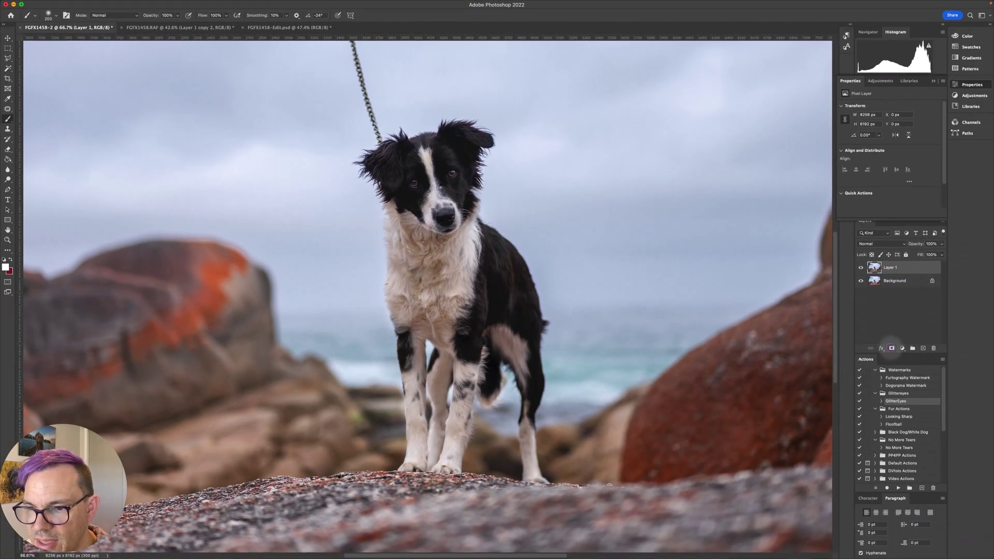
# Add an inverted layer mask to Layer 1 and paint the desaturation onto the dog's chest with a larger white brush.
pyautogui.click(892, 348)
pyautogui.press('super+i')
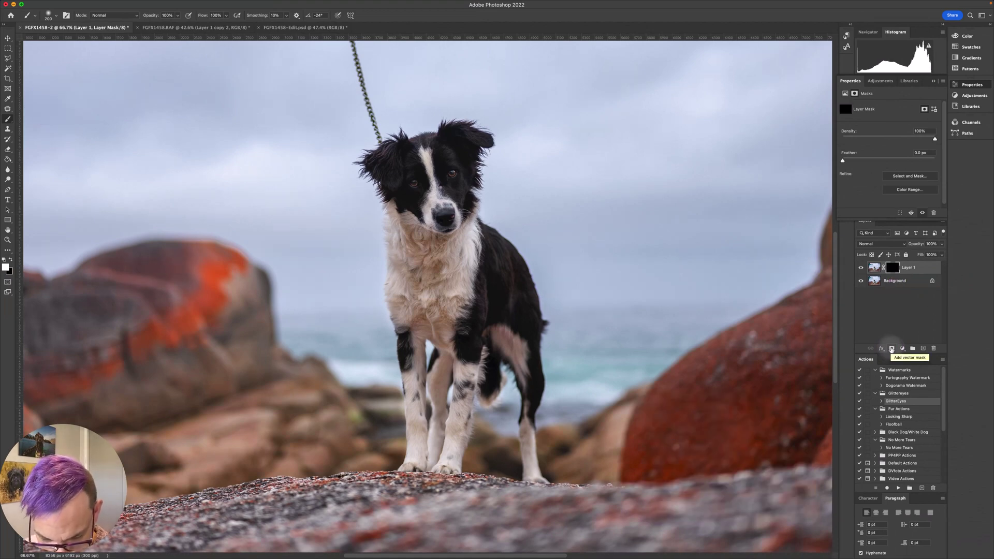
pyautogui.press('b')
pyautogui.press(']')
pyautogui.press(']')
pyautogui.press(']')
pyautogui.press(']')
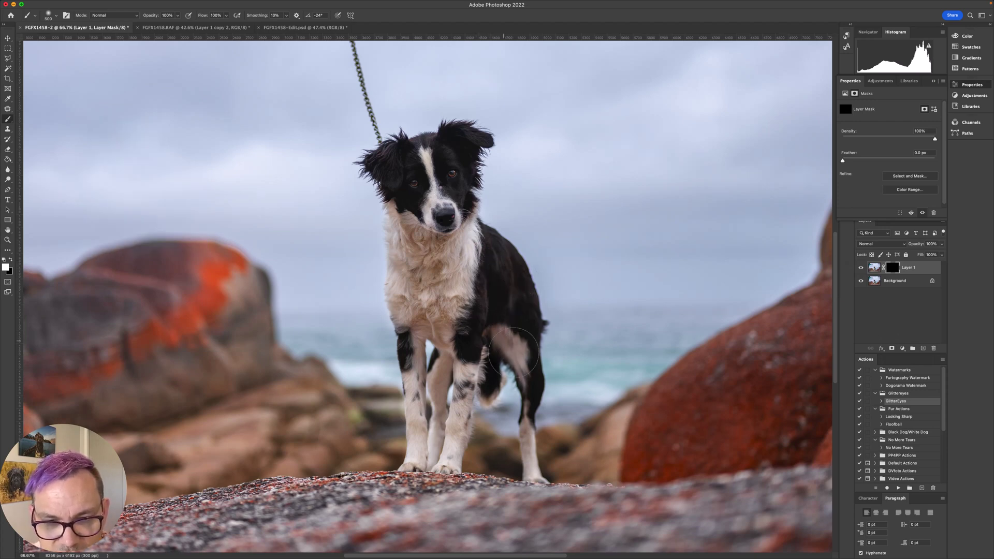
pyautogui.moveTo(422, 248)
pyautogui.mouseDown()
pyautogui.moveTo(446, 259)
pyautogui.moveTo(416, 232)
pyautogui.moveTo(425, 337)
pyautogui.moveTo(453, 287)
pyautogui.moveTo(414, 230)
pyautogui.moveTo(437, 254)
pyautogui.mouseUp()
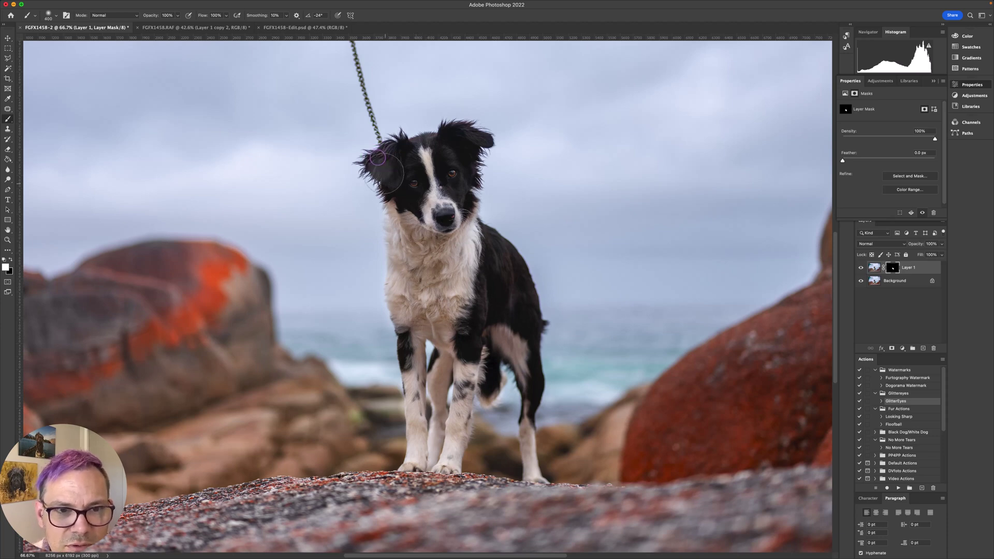
# Paint the desaturation onto the dog's head and front legs with a smaller white brush.
pyautogui.press('[')
pyautogui.press('[')
pyautogui.press('[')
pyautogui.moveTo(449, 140)
pyautogui.mouseDown()
pyautogui.moveTo(466, 156)
pyautogui.moveTo(466, 170)
pyautogui.moveTo(462, 143)
pyautogui.moveTo(482, 138)
pyautogui.moveTo(466, 136)
pyautogui.moveTo(500, 138)
pyautogui.moveTo(383, 160)
pyautogui.moveTo(403, 150)
pyautogui.moveTo(381, 163)
pyautogui.mouseUp()
pyautogui.moveTo(476, 314)
pyautogui.mouseDown()
pyautogui.moveTo(519, 346)
pyautogui.moveTo(490, 259)
pyautogui.moveTo(518, 369)
pyautogui.moveTo(515, 452)
pyautogui.moveTo(437, 399)
pyautogui.mouseUp()
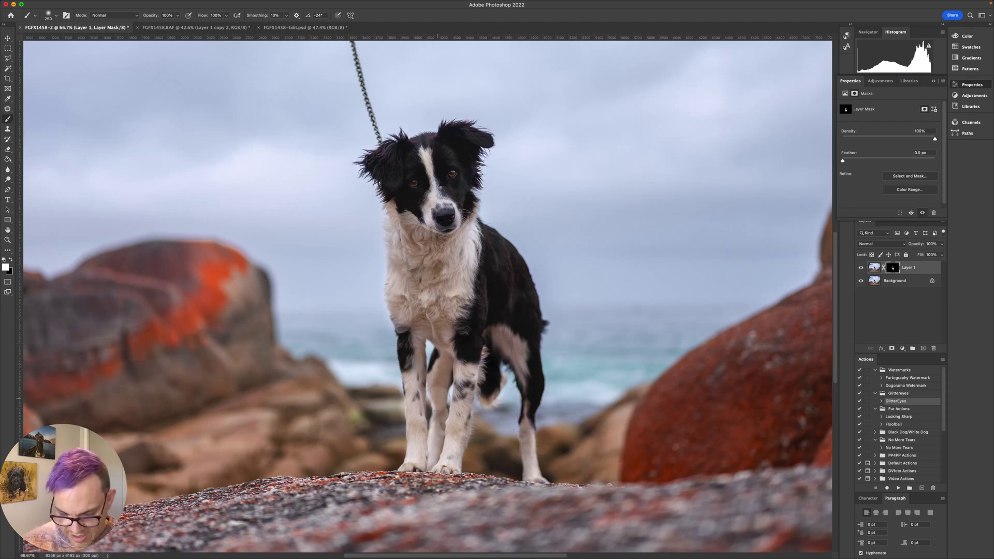
# Compare the whole edited photo with its original snapshot in the history, and return to the latest brush state.
pyautogui.press('super+minus')
pyautogui.press('super+minus')
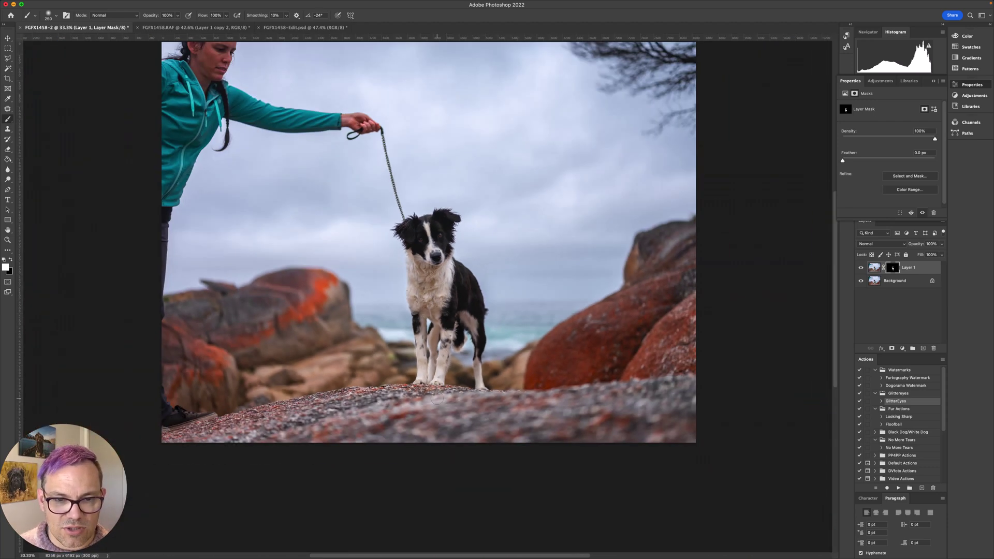
pyautogui.click(847, 35)
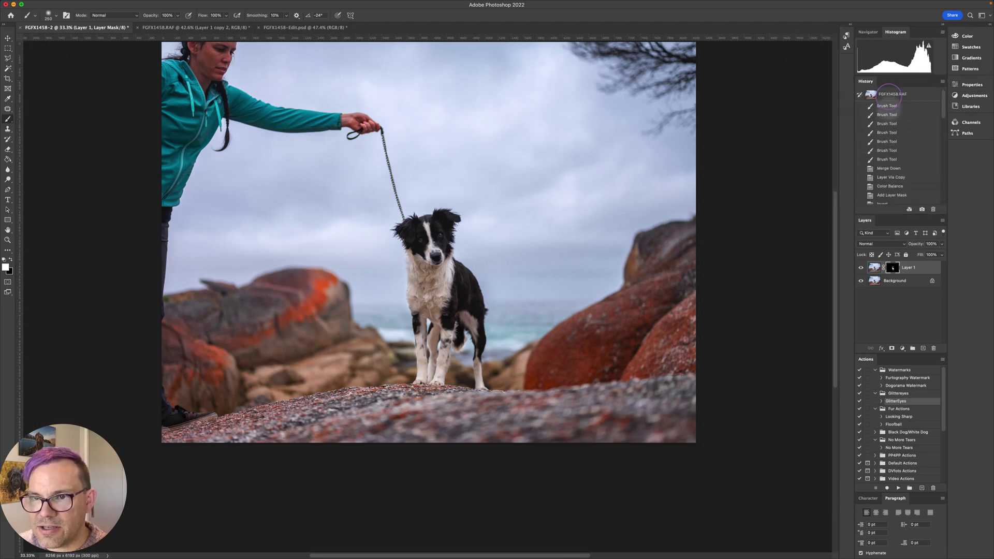
pyautogui.click(893, 94)
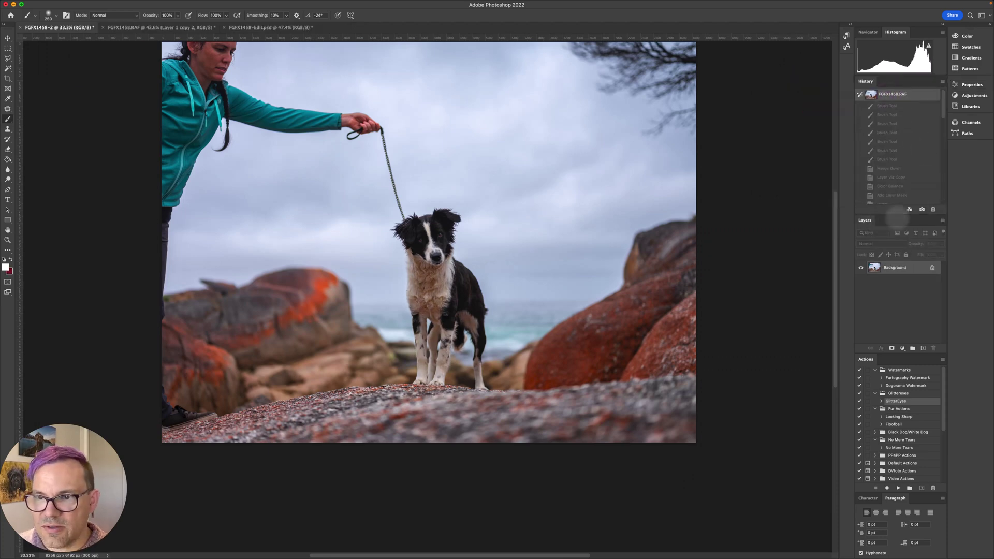
pyautogui.scroll(-5, 890, 139)
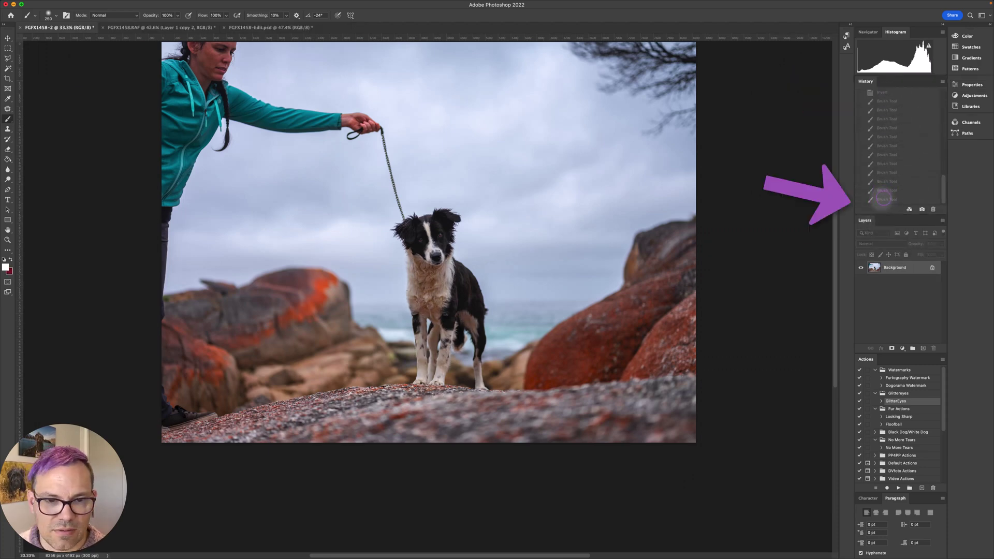
pyautogui.click(886, 199)
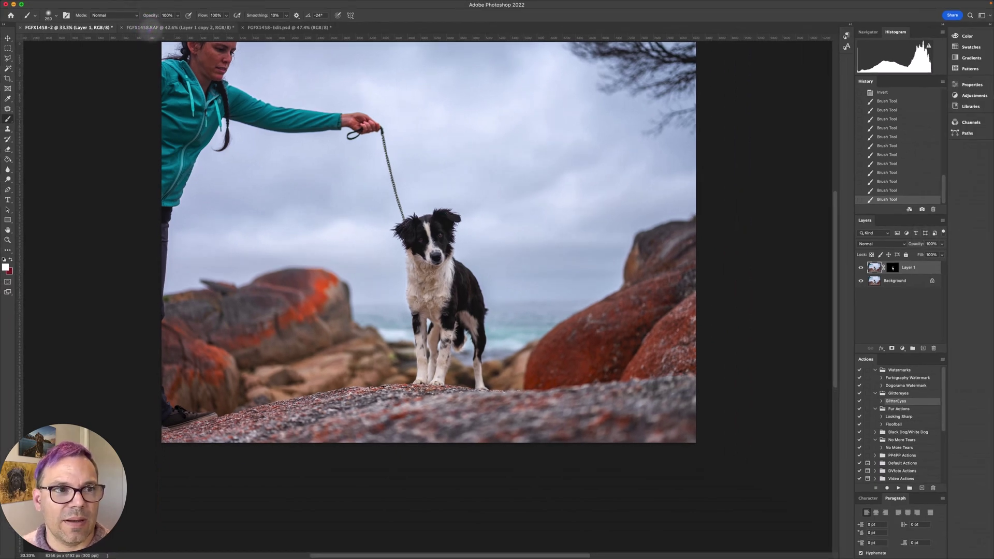
# View the Color Balance sliders for Layer 1 and cancel without making an adjustment.
pyautogui.click(155, 28)
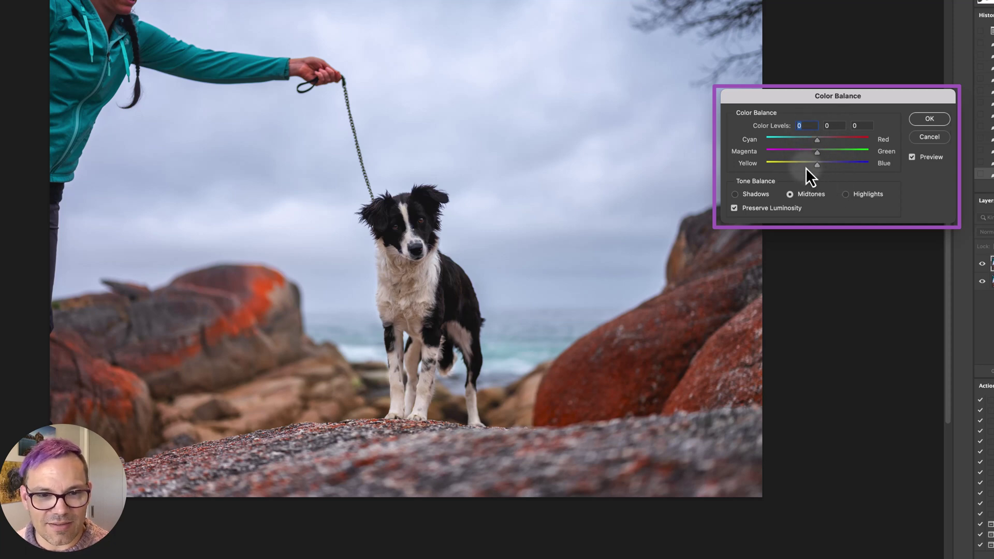
pyautogui.click(934, 140)
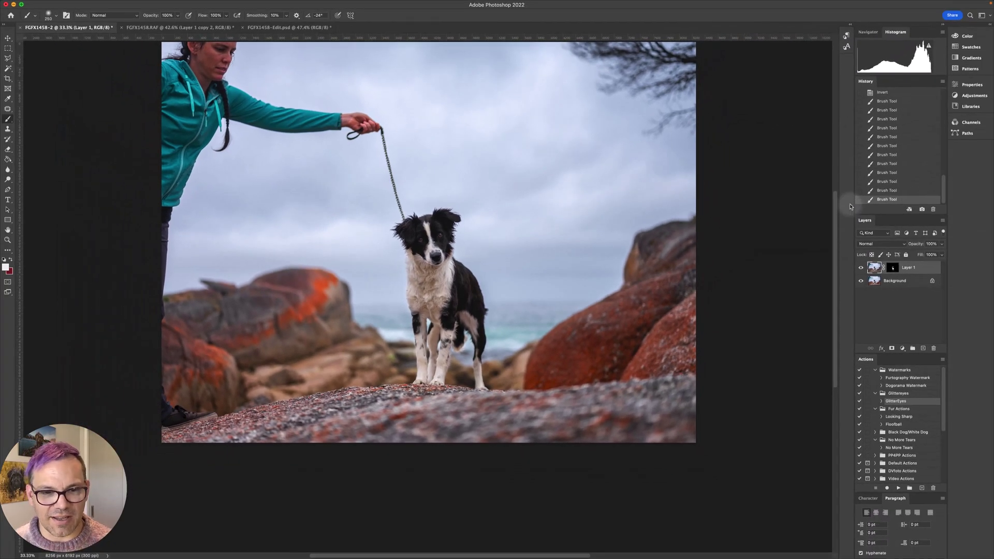